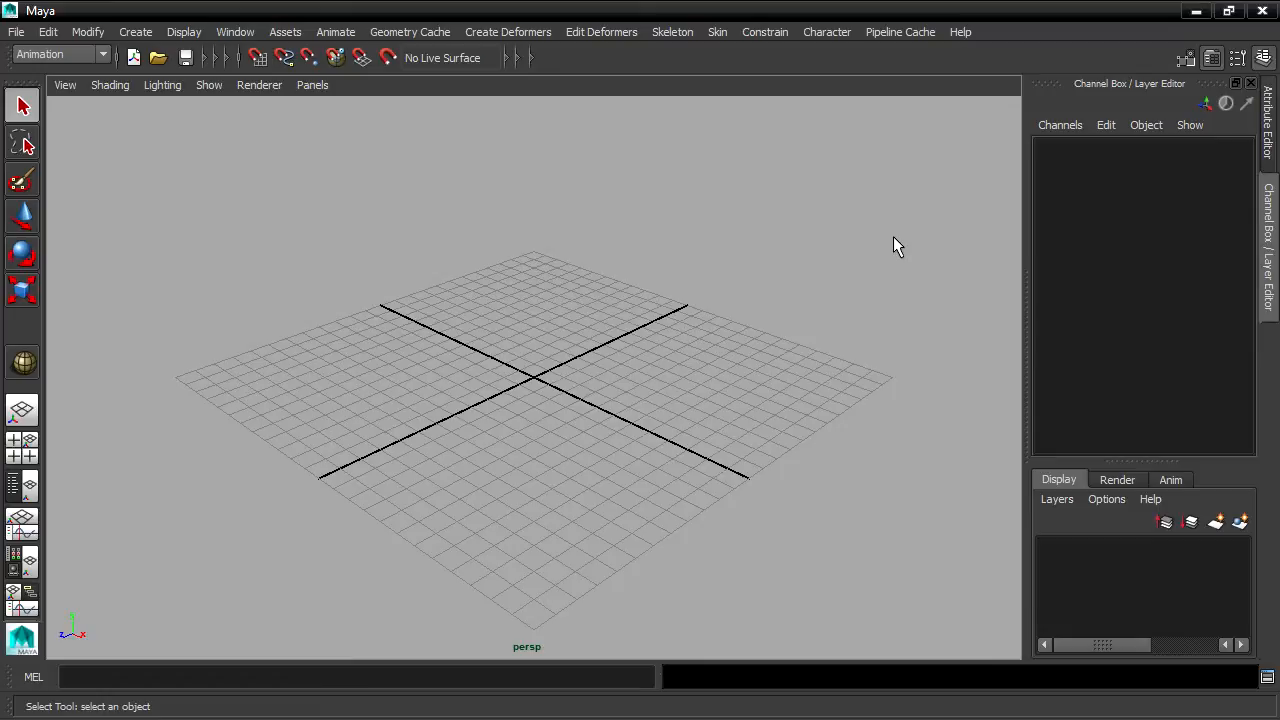
# Create a new project named revolve_mayaProject, keeping the default location and primary folder names.
pyautogui.click(16, 31)
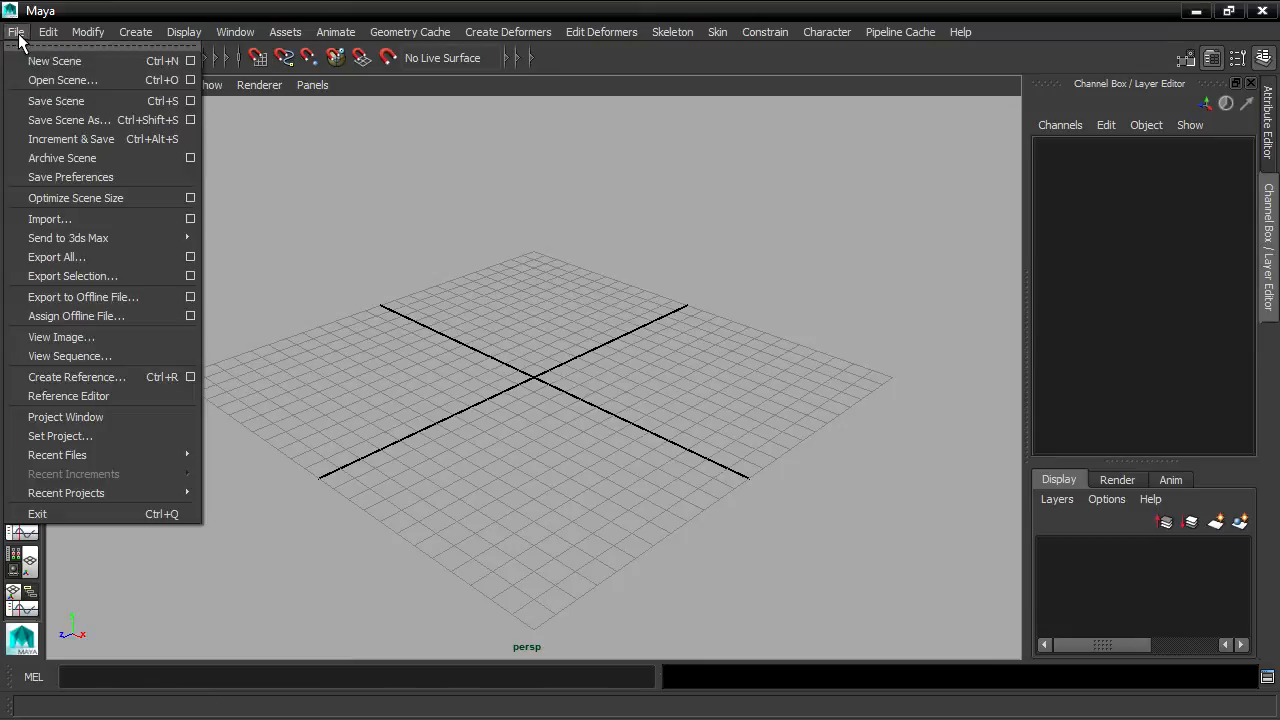
pyautogui.click(150, 417)
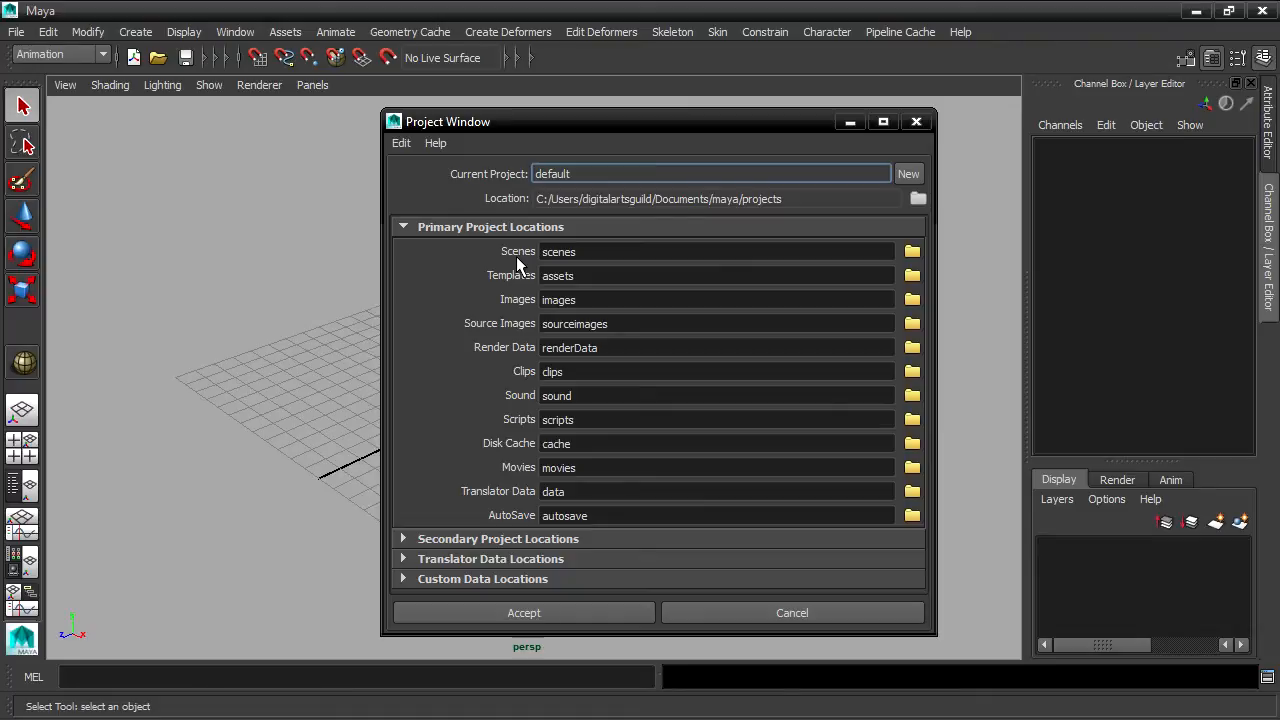
pyautogui.click(908, 174)
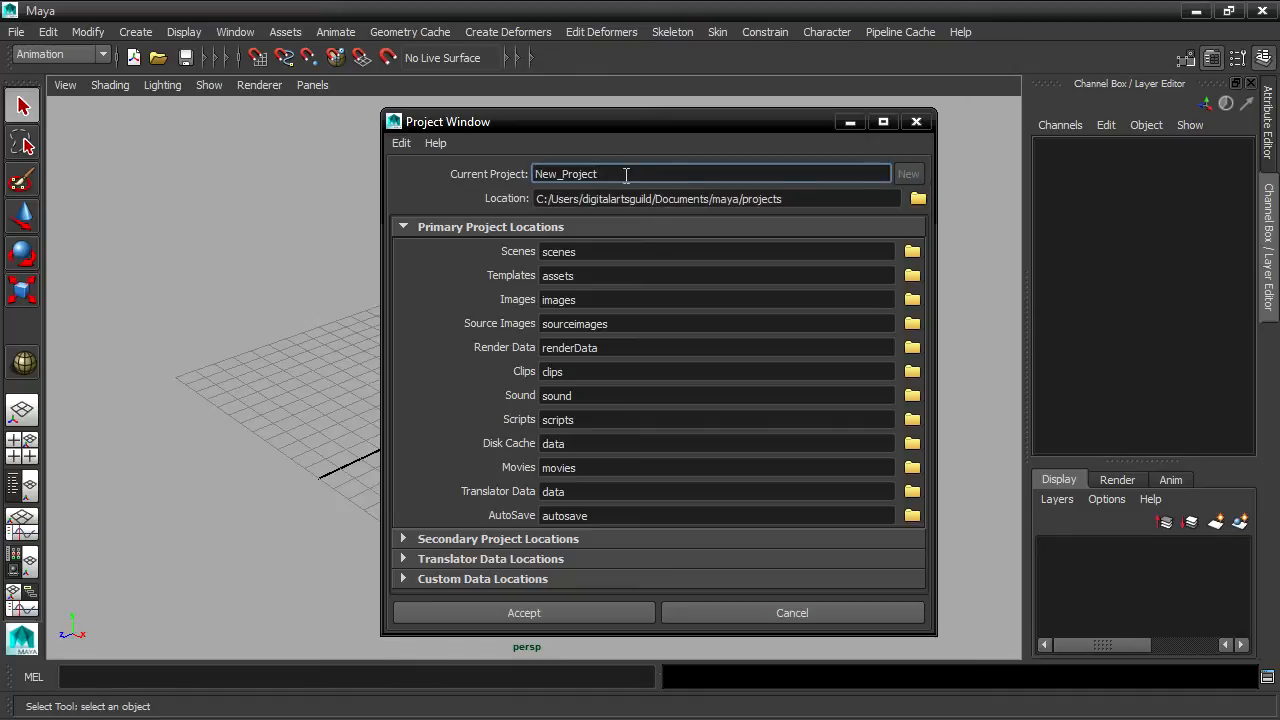
pyautogui.moveTo(558, 174); pyautogui.dragTo(534, 174)
pyautogui.write('revolve_maya')
pyautogui.click(622, 608)
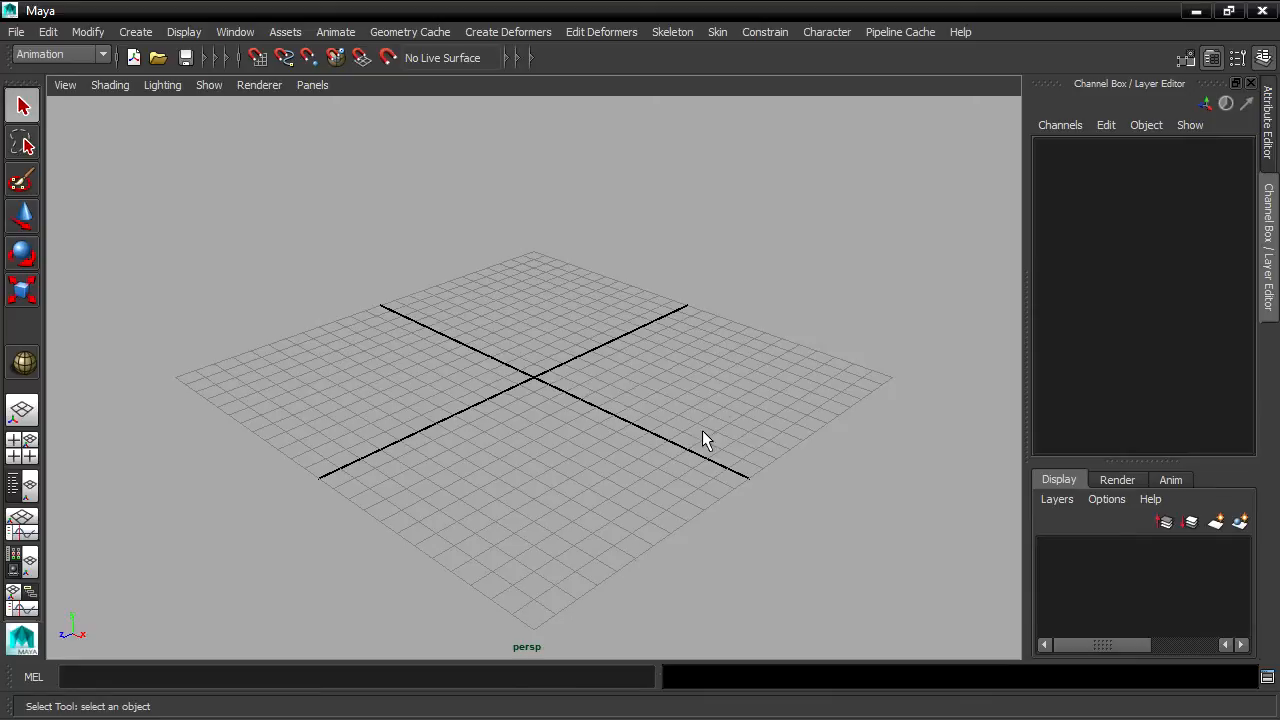
# Switch to Windows Explorer and open the revolve_mayaProject folder under My Documents, maya, projects to examine its contents.
pyautogui.click(1196, 11)
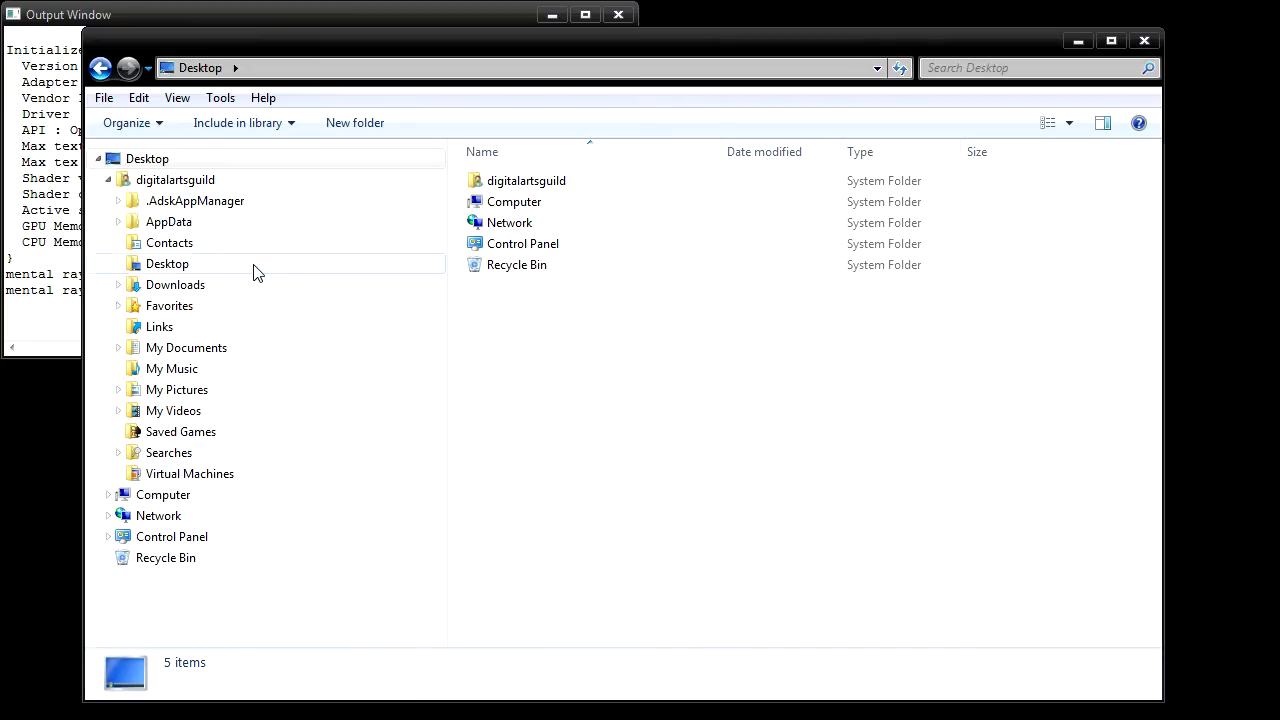
pyautogui.click(212, 353)
pyautogui.doubleClick(500, 266)
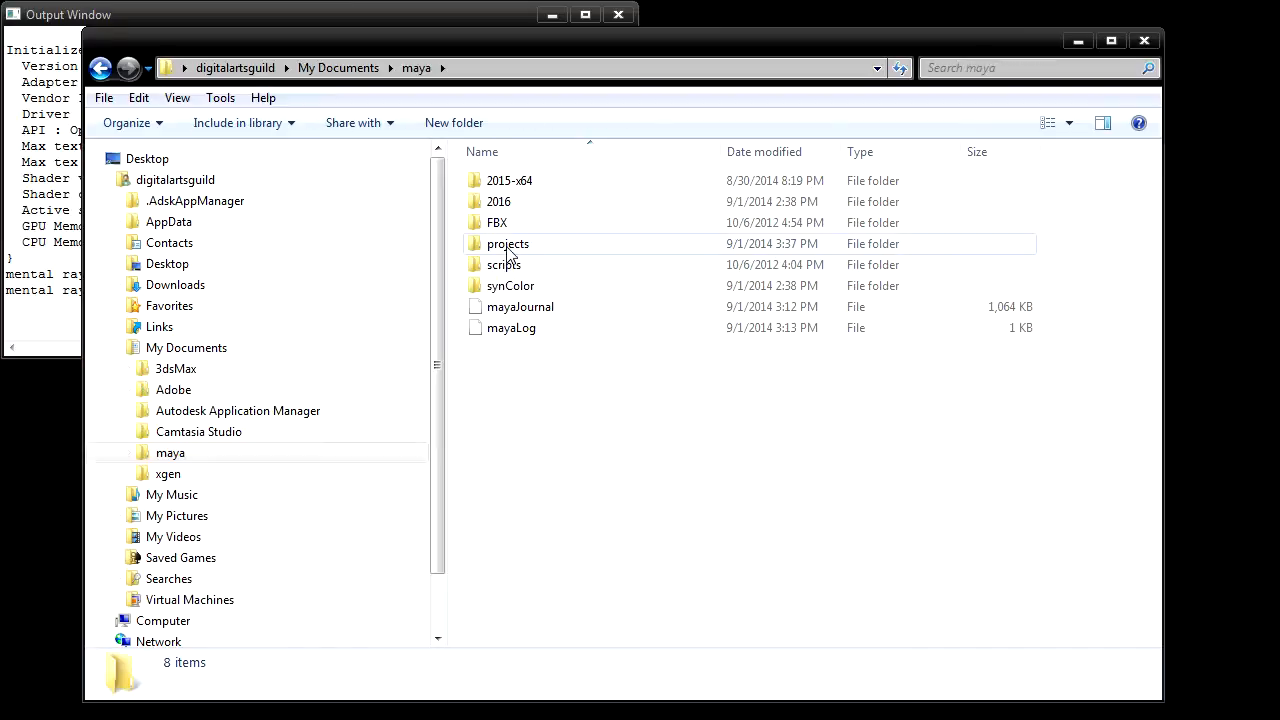
pyautogui.doubleClick(508, 245)
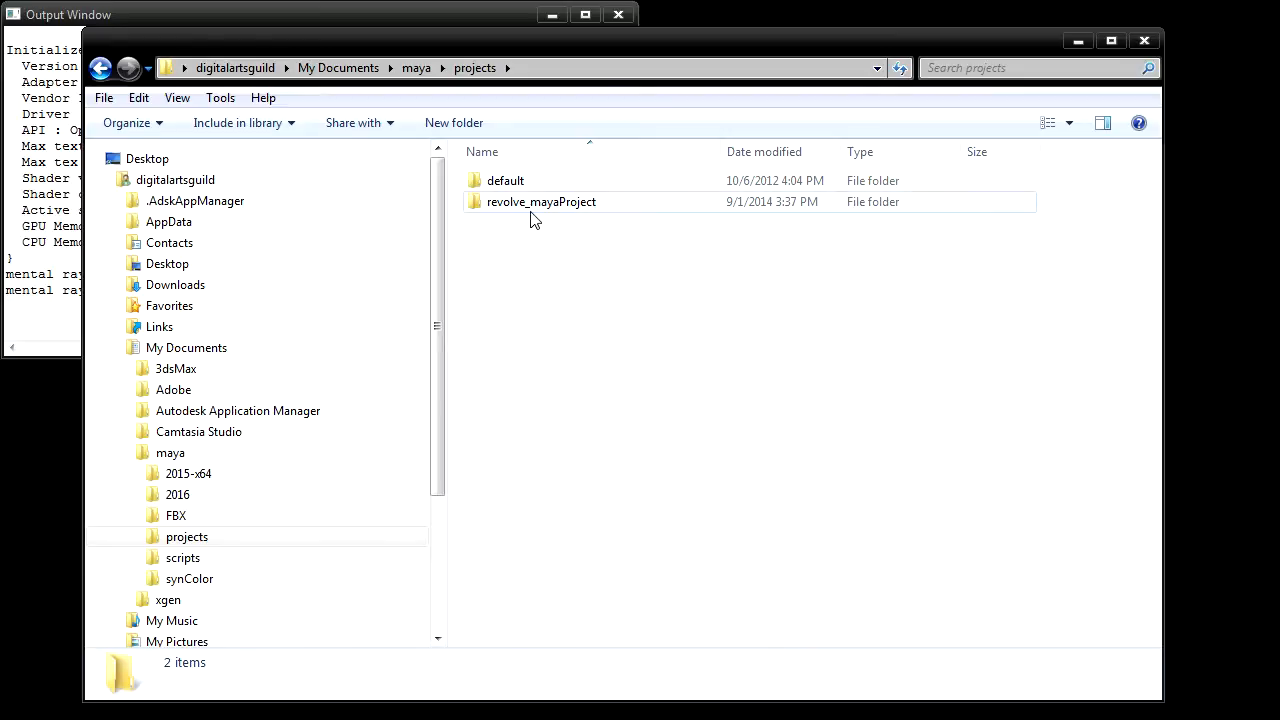
pyautogui.moveTo(568, 214)
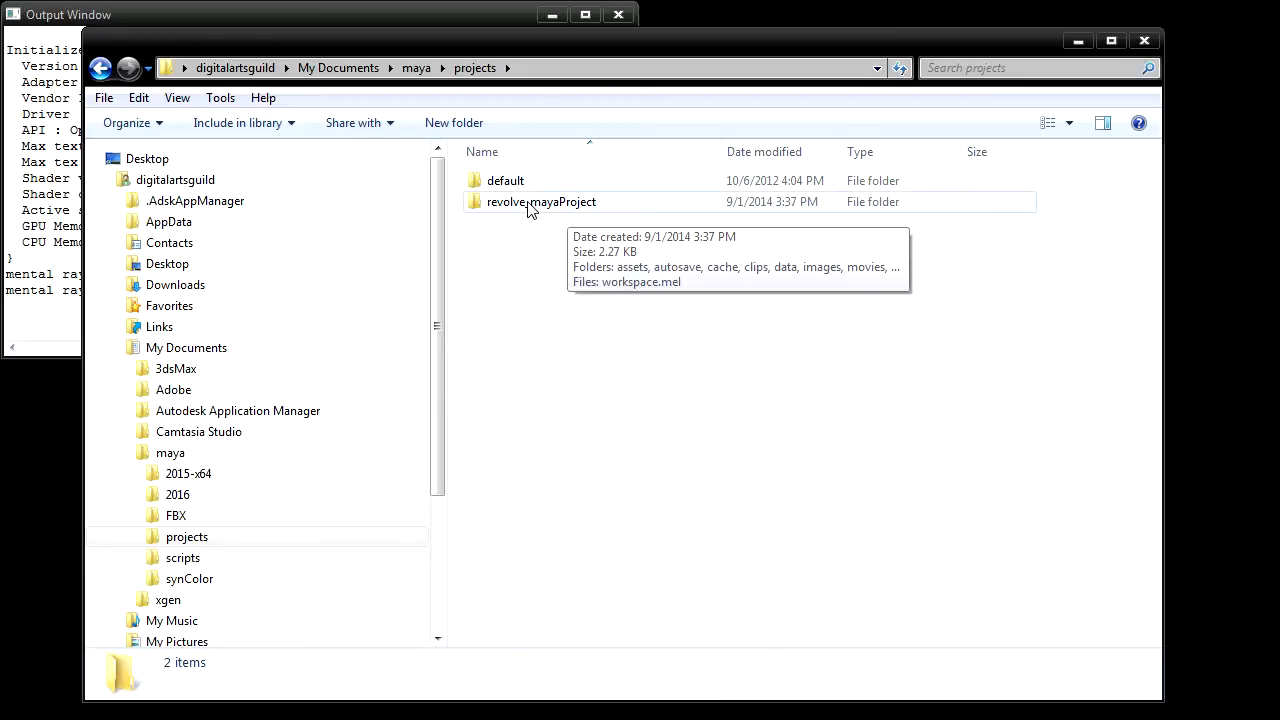
pyautogui.doubleClick(529, 205)
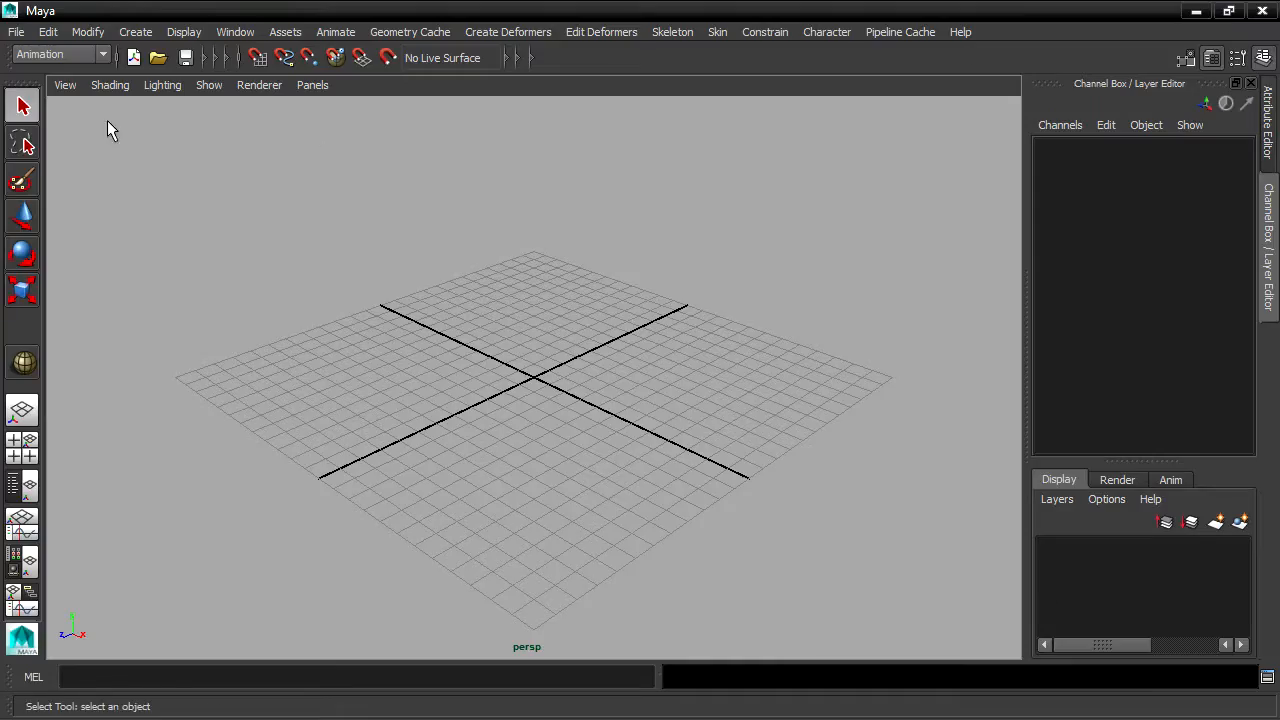
# Switch back to Maya and set the current project to the default project folder.
pyautogui.click(16, 31)
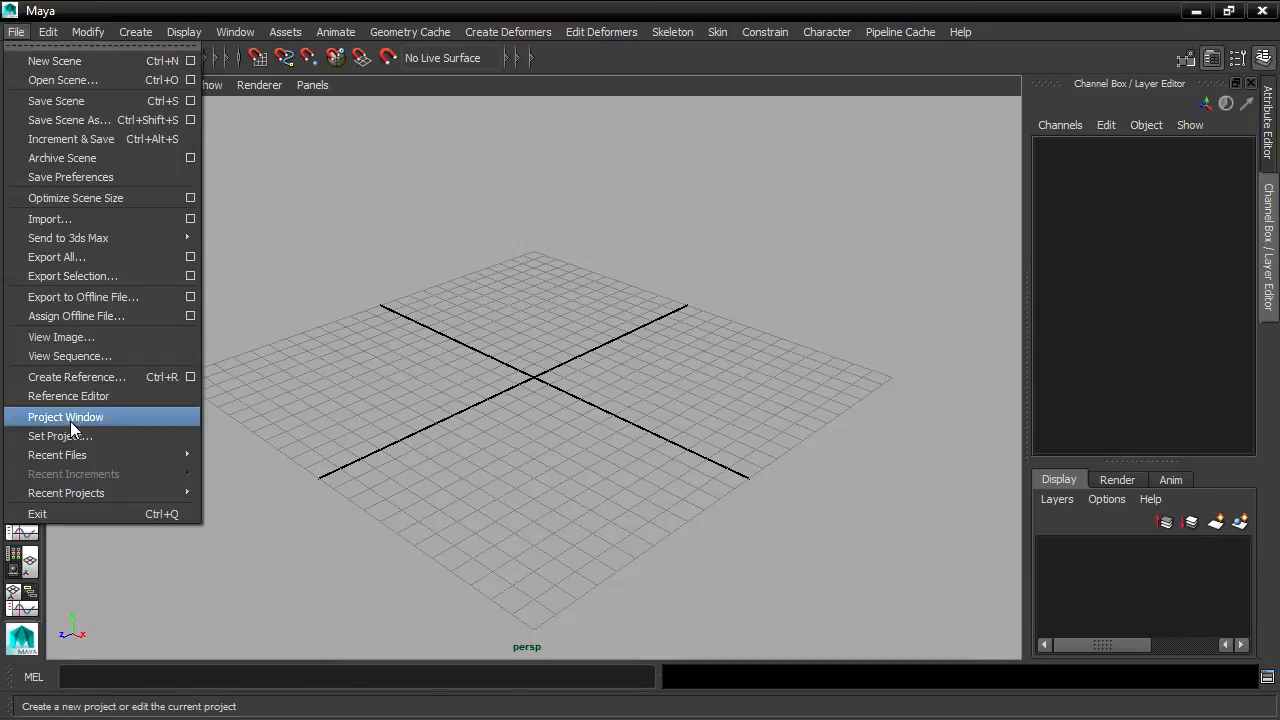
pyautogui.click(92, 434)
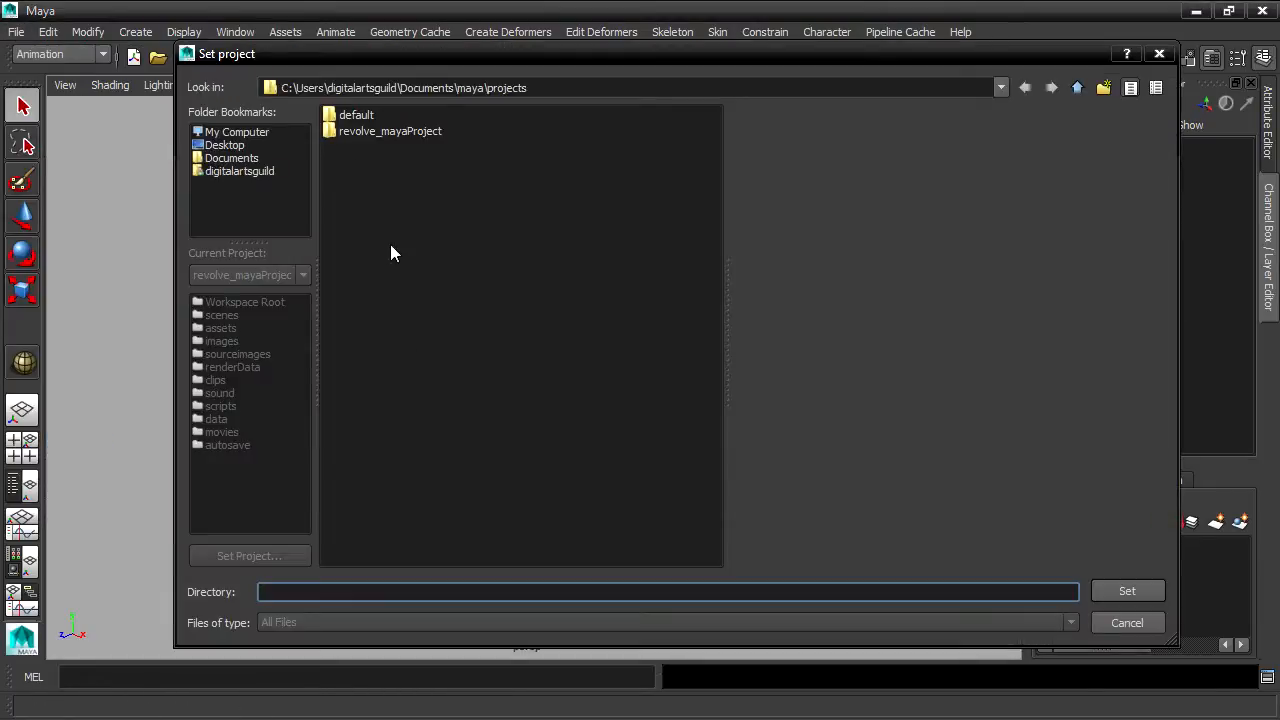
pyautogui.click(350, 119)
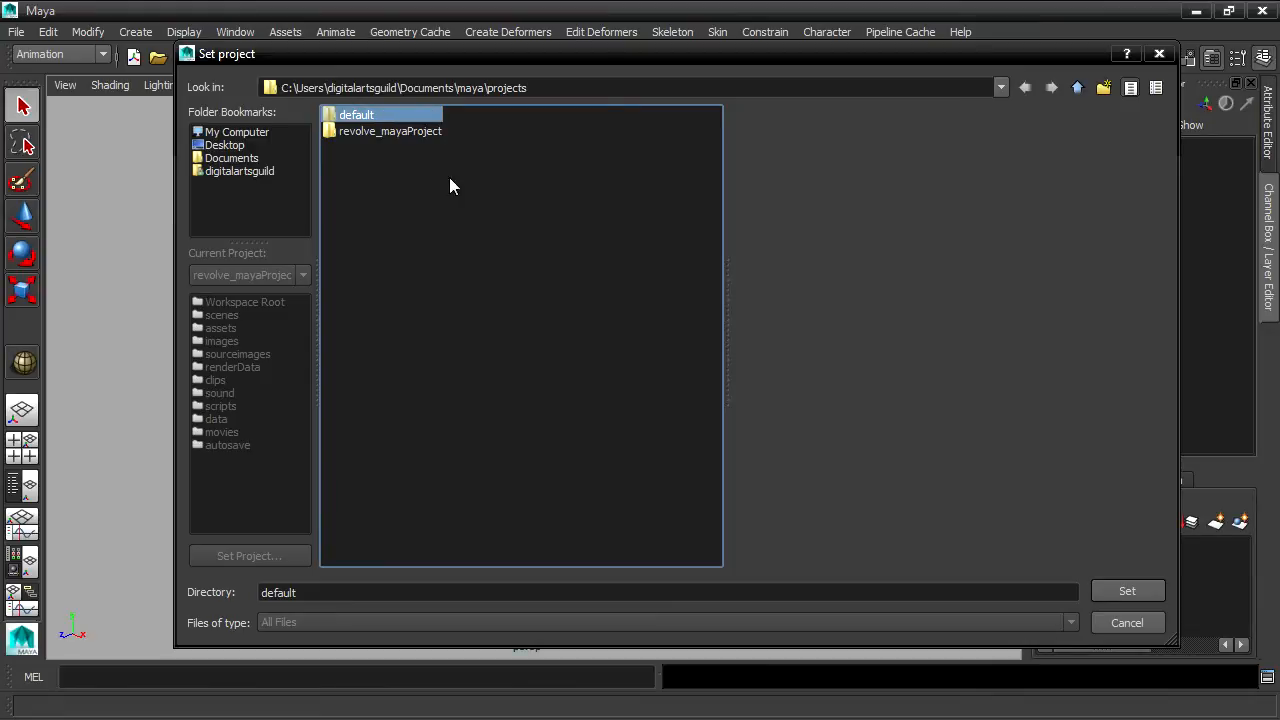
pyautogui.click(1104, 591)
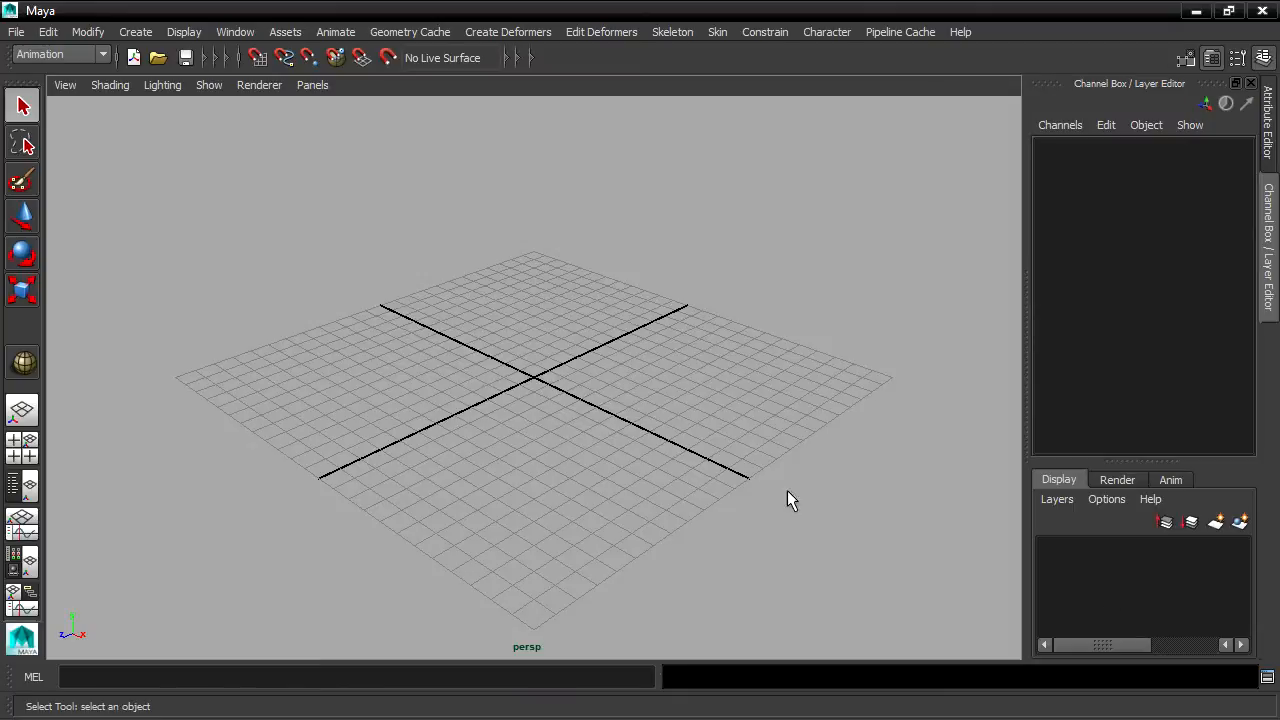
# Examine the current project's scenes folder in the file browser for opening scenes, without opening any file.
pyautogui.click(16, 32)
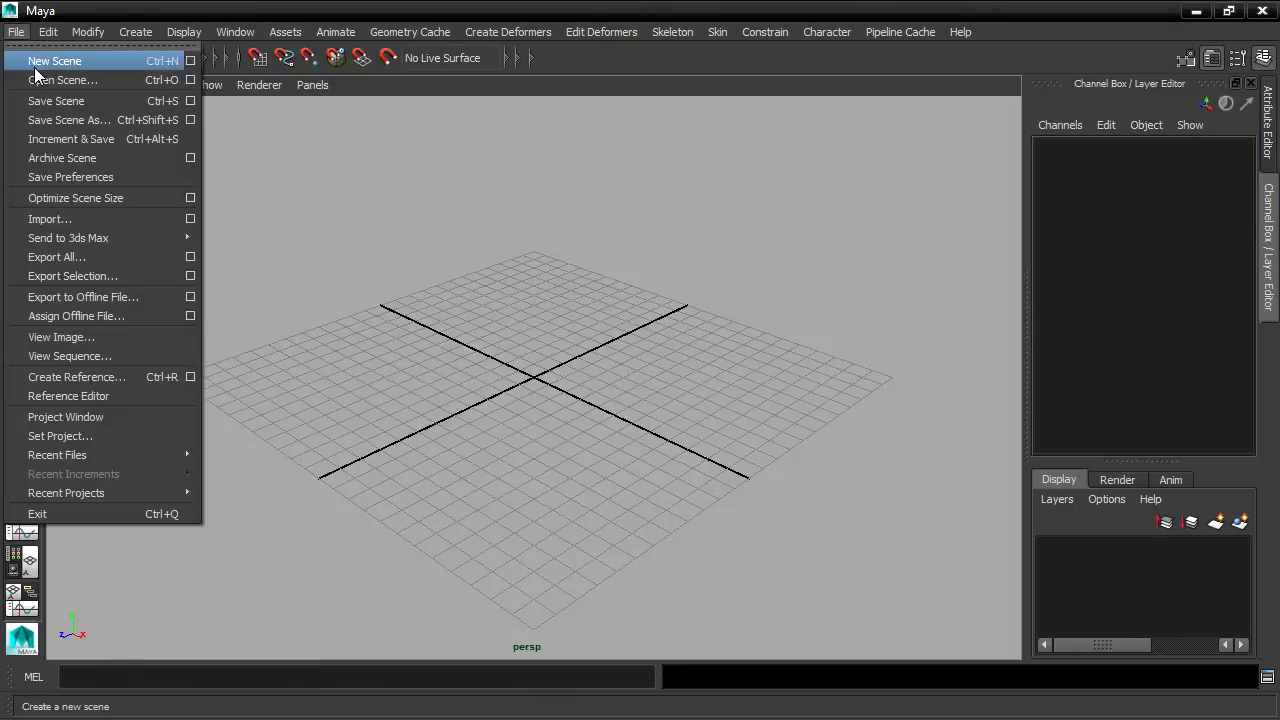
pyautogui.click(62, 80)
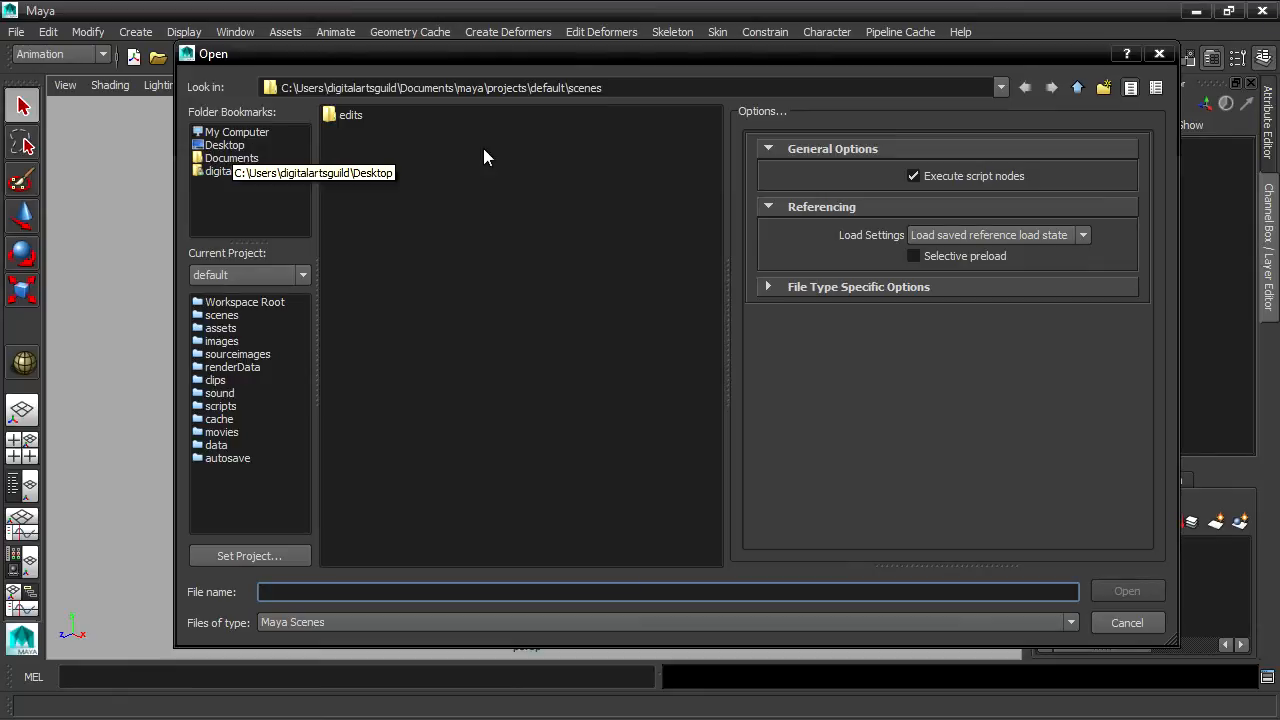
pyautogui.click(212, 315)
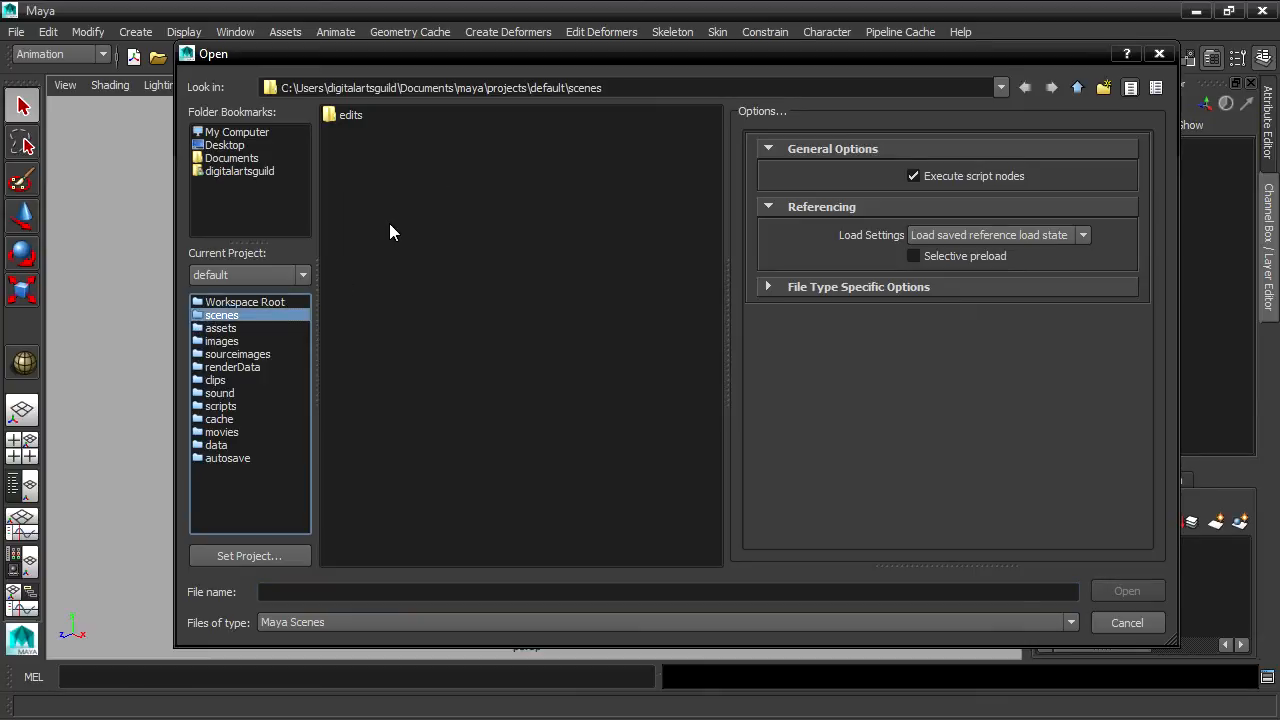
pyautogui.click(1126, 623)
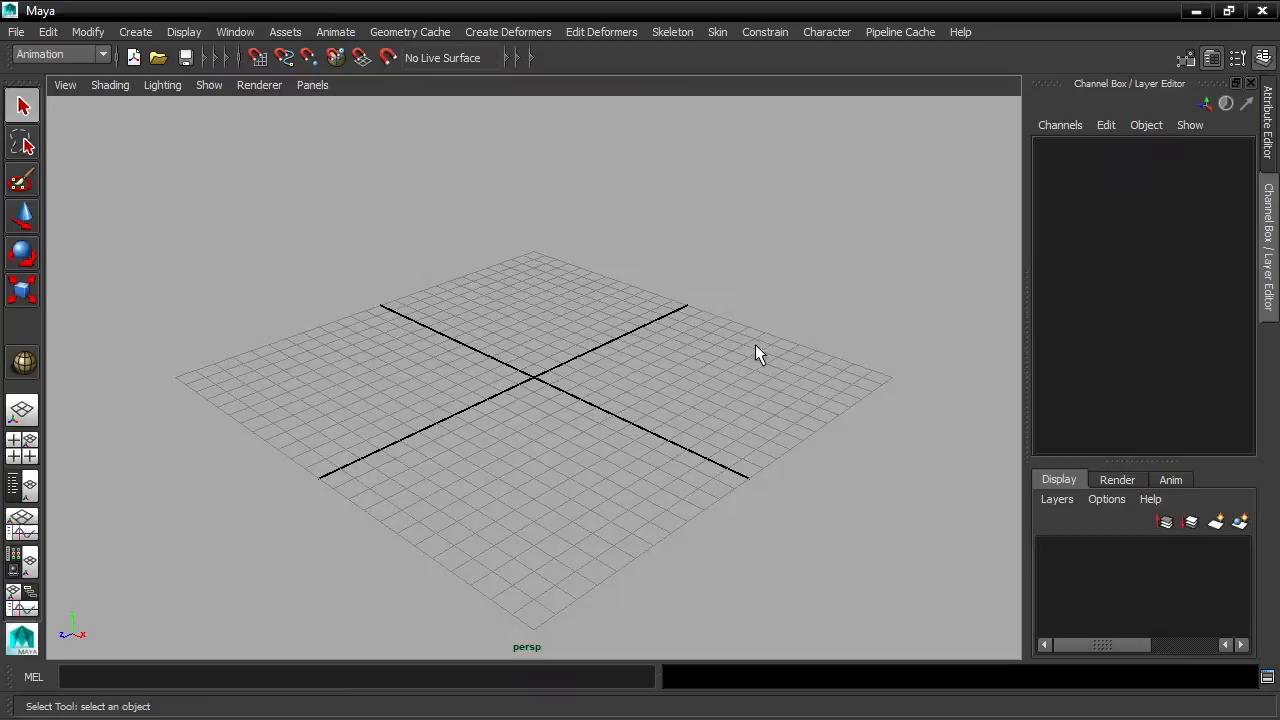
# Set the current project to the recent revolve_mayaProject stored in Documents\maya\projects.
pyautogui.click(17, 33)
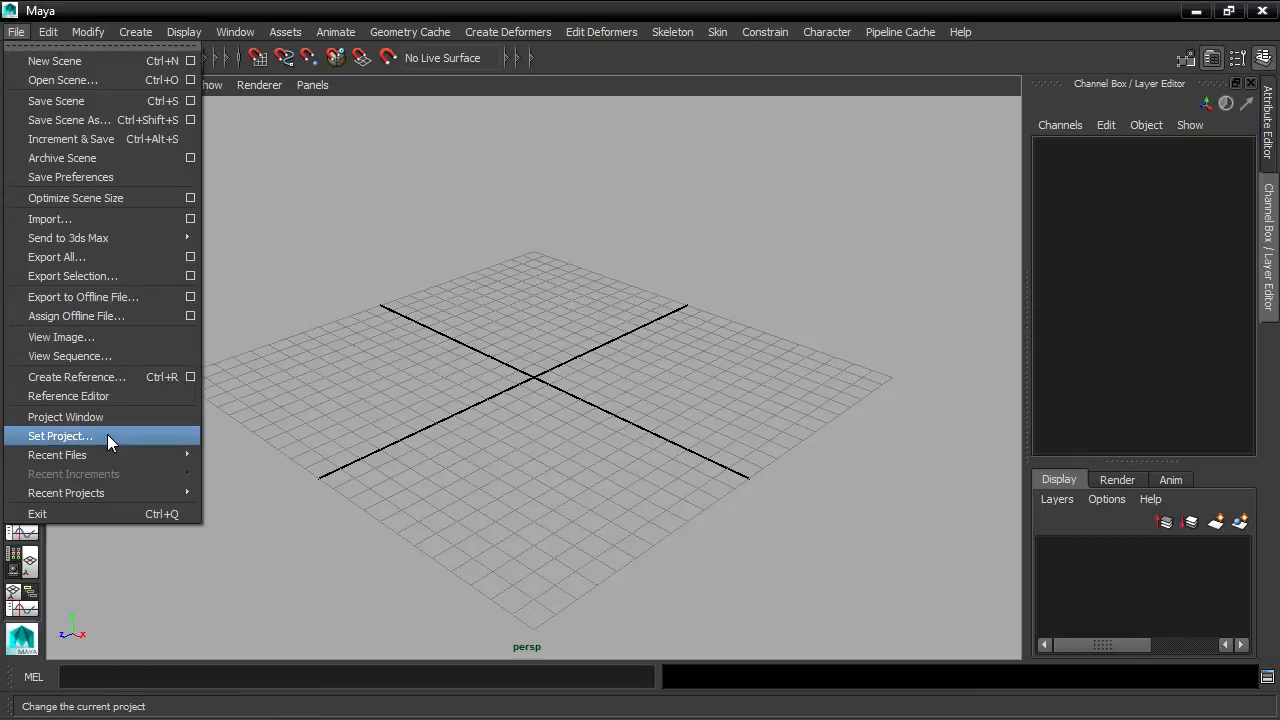
pyautogui.moveTo(108, 447)
pyautogui.moveTo(111, 490)
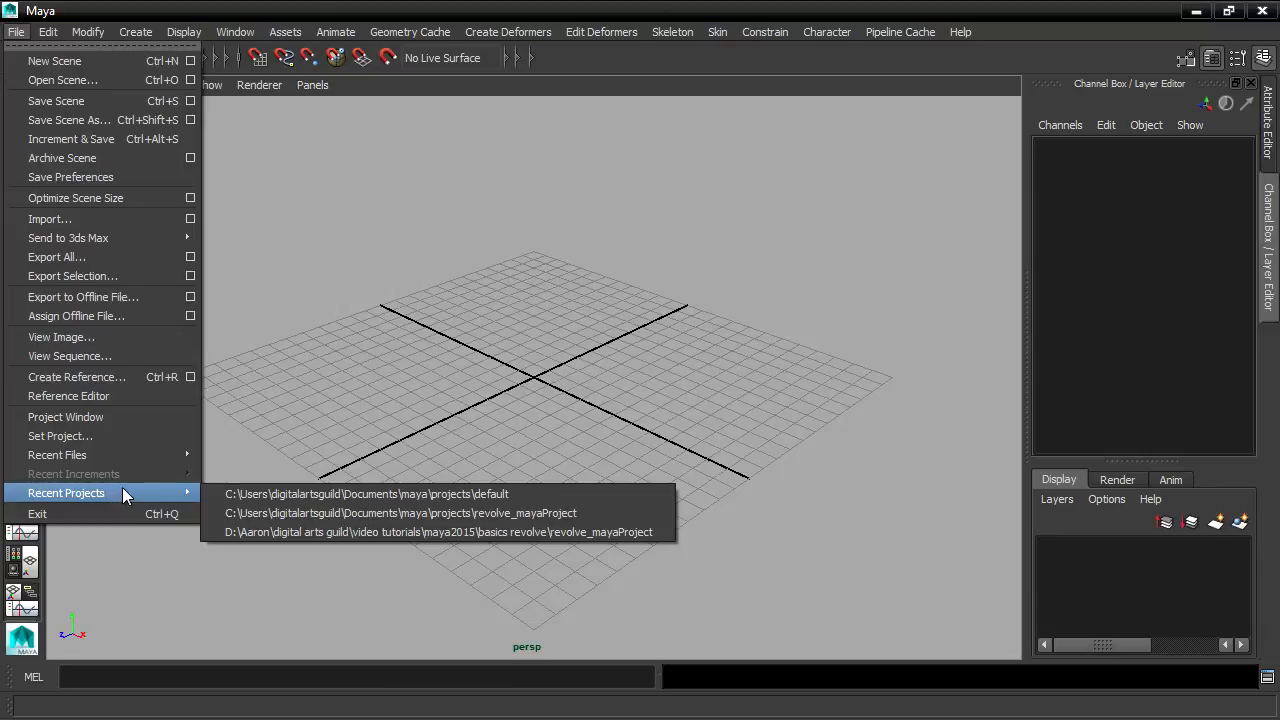
pyautogui.click(534, 513)
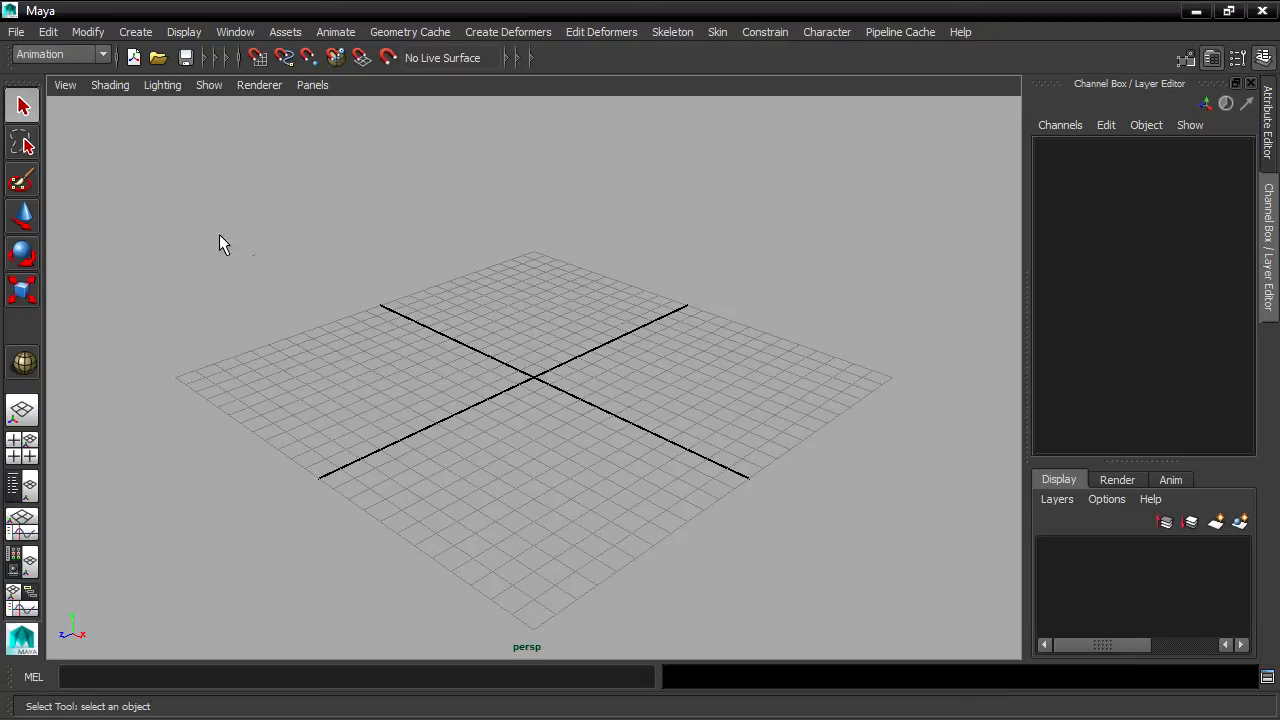
# Create a polygon cube on the front part of the grid, centered at about X 6, Y 3.5, Z 4.
pyautogui.click(137, 32)
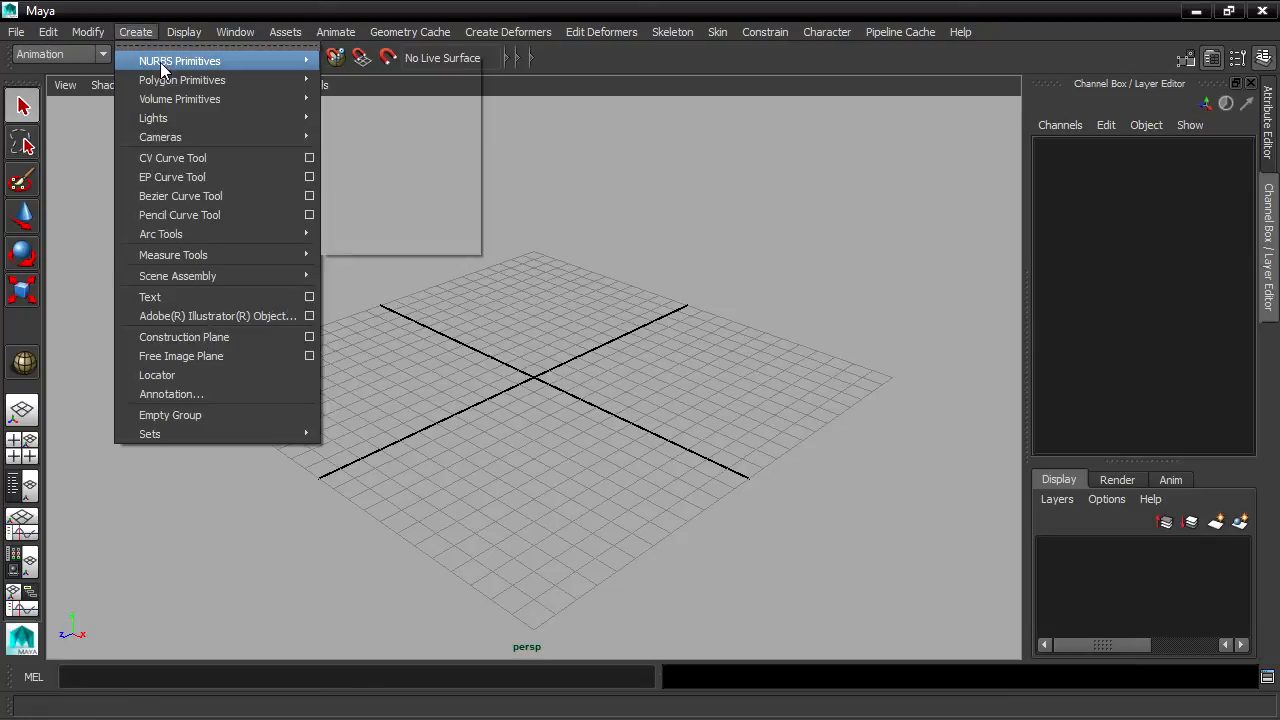
pyautogui.moveTo(181, 88)
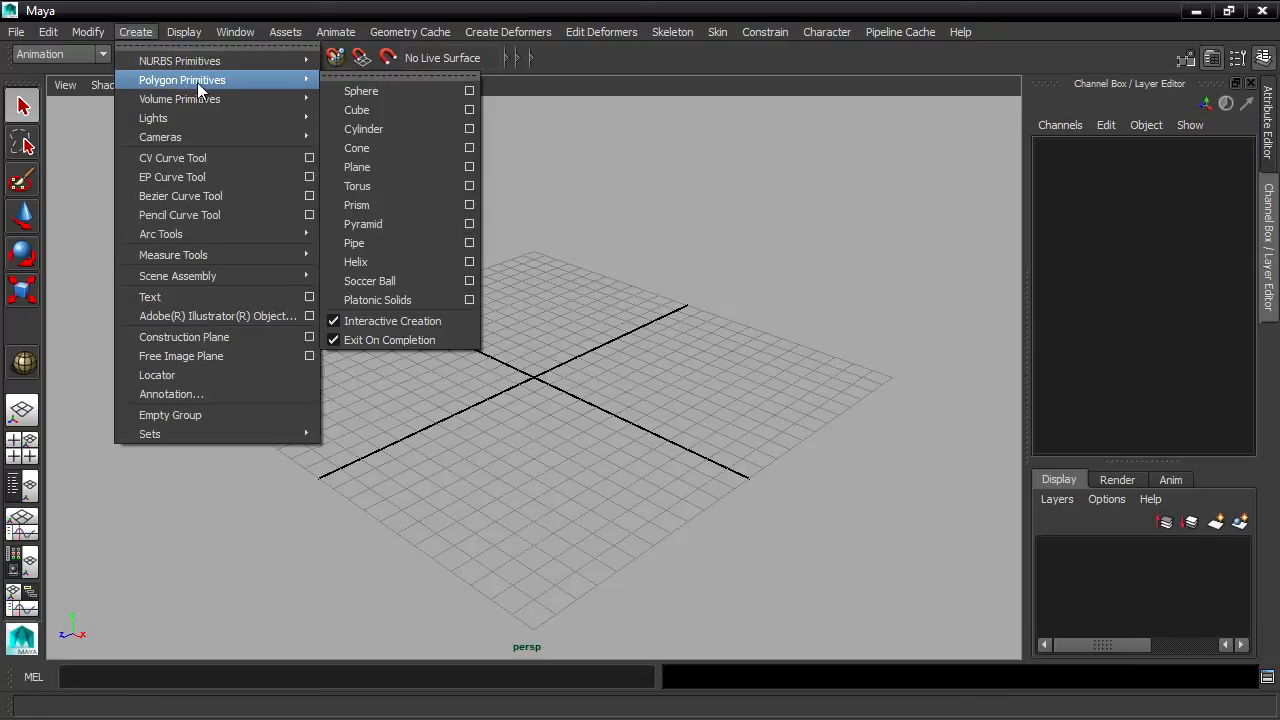
pyautogui.click(390, 110)
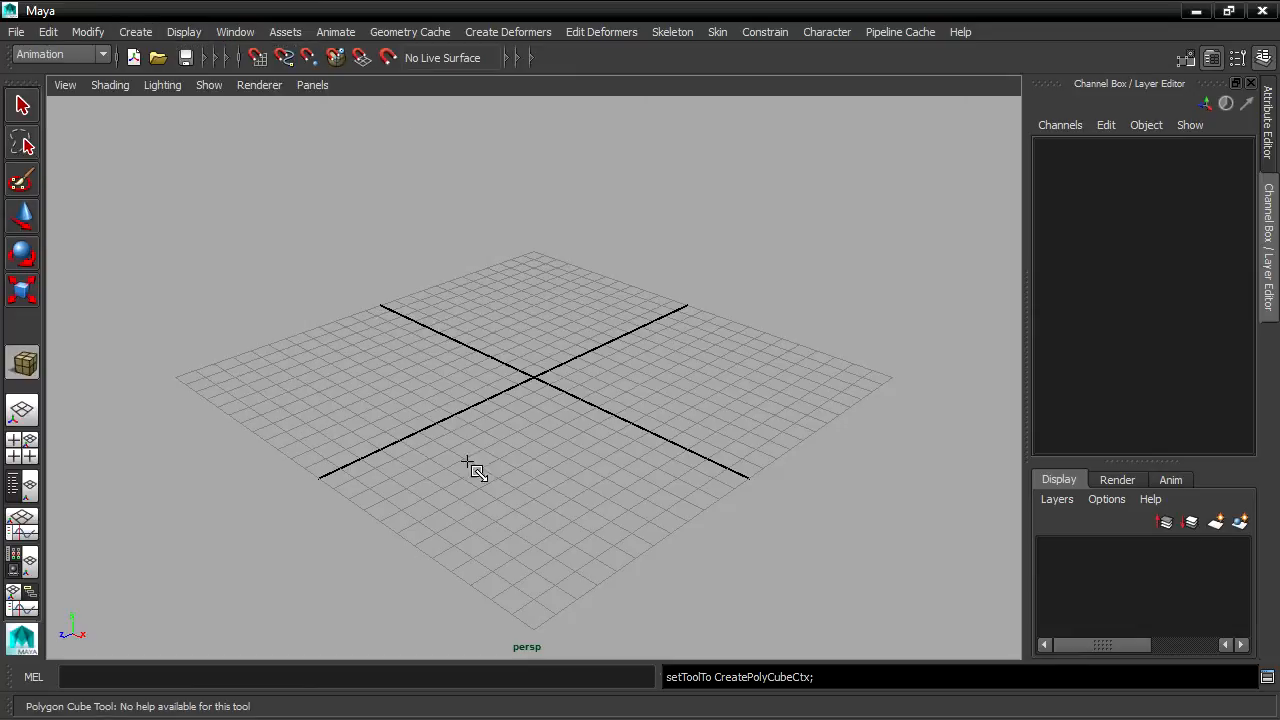
pyautogui.moveTo(431, 452); pyautogui.dragTo(707, 466)
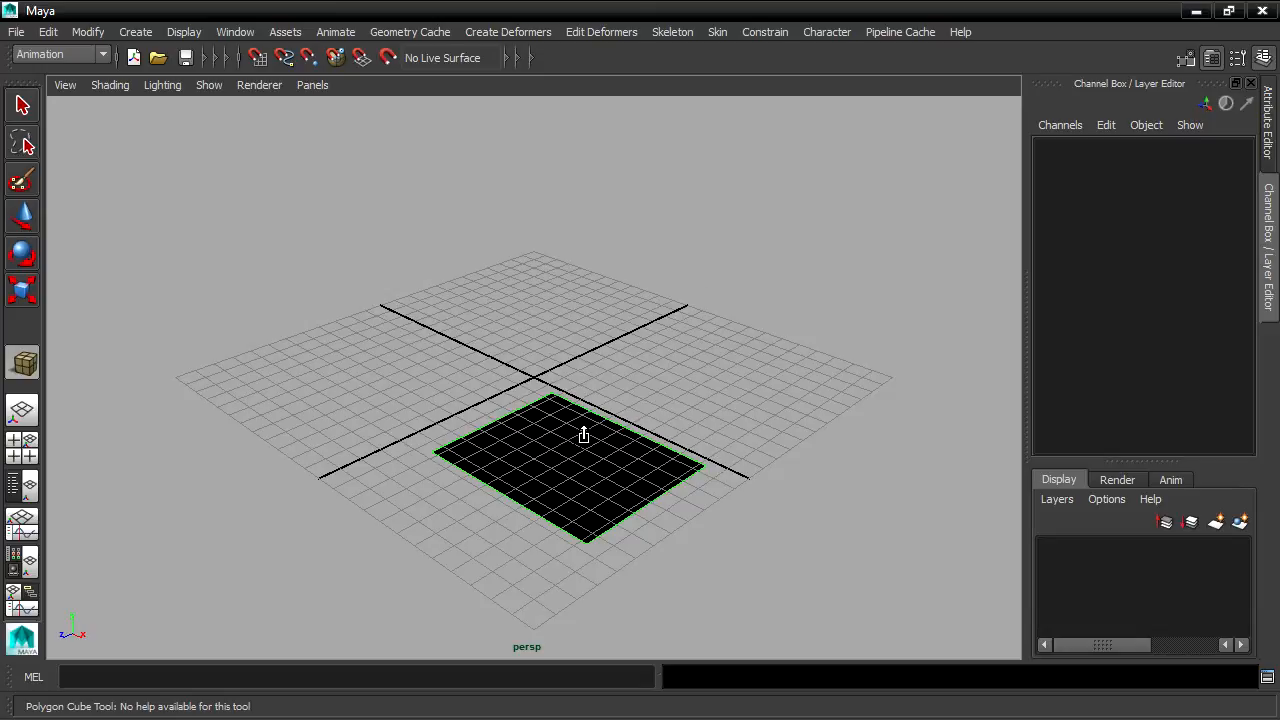
pyautogui.moveTo(581, 453); pyautogui.dragTo(583, 289)
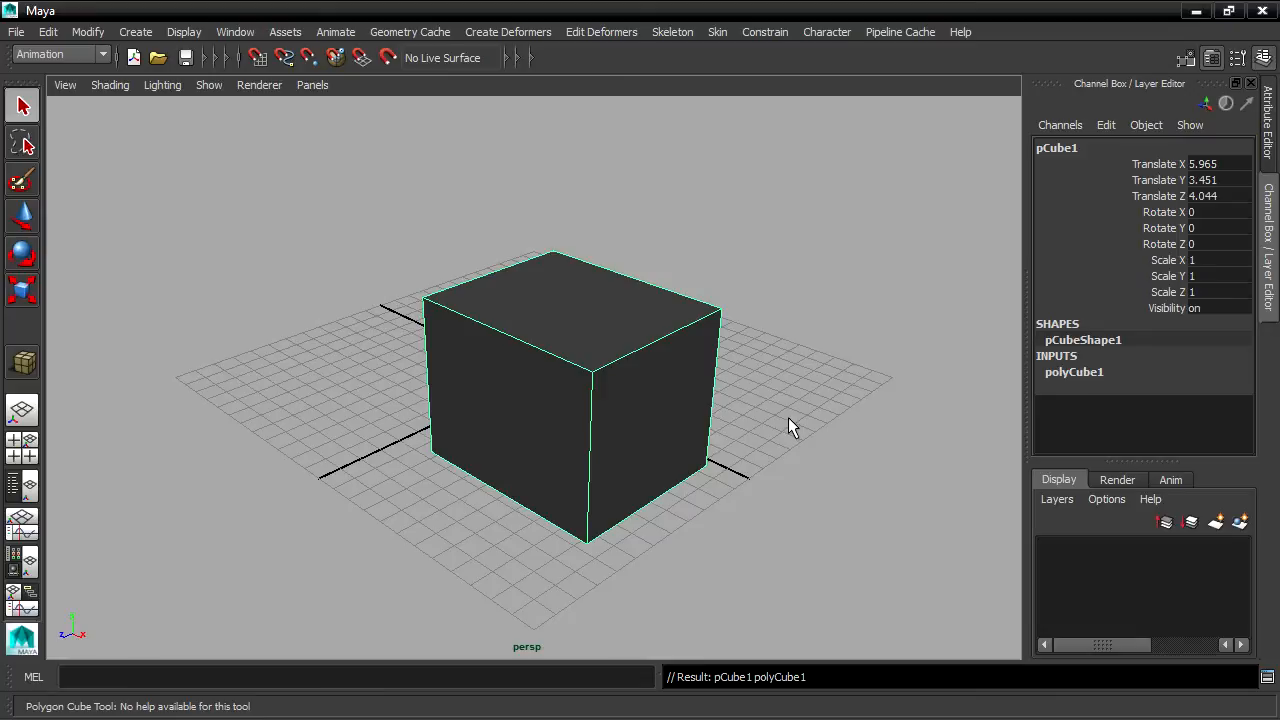
# Create a second, narrower polygon cube beside the first, centered at about X -6.1, Y 3.6, Z 9.3.
pyautogui.click(135, 31)
pyautogui.moveTo(170, 82)
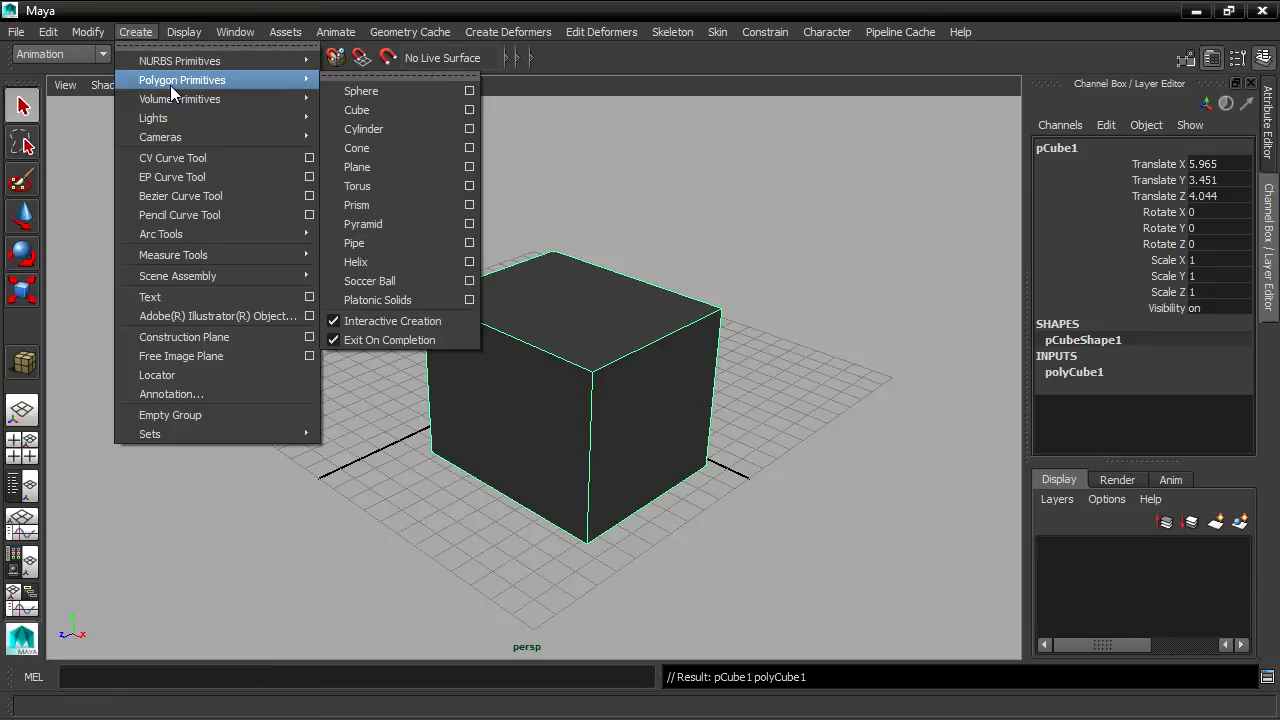
pyautogui.click(352, 110)
pyautogui.moveTo(200, 372); pyautogui.dragTo(403, 437)
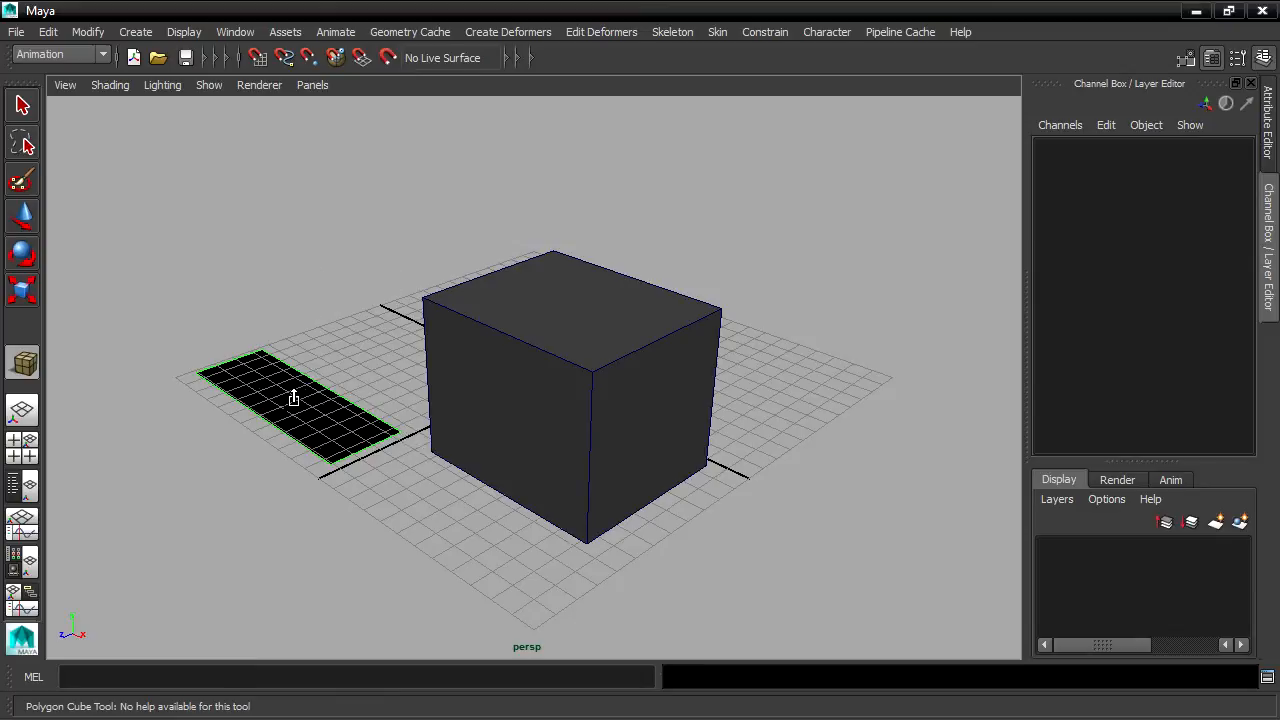
pyautogui.moveTo(295, 398); pyautogui.dragTo(294, 234)
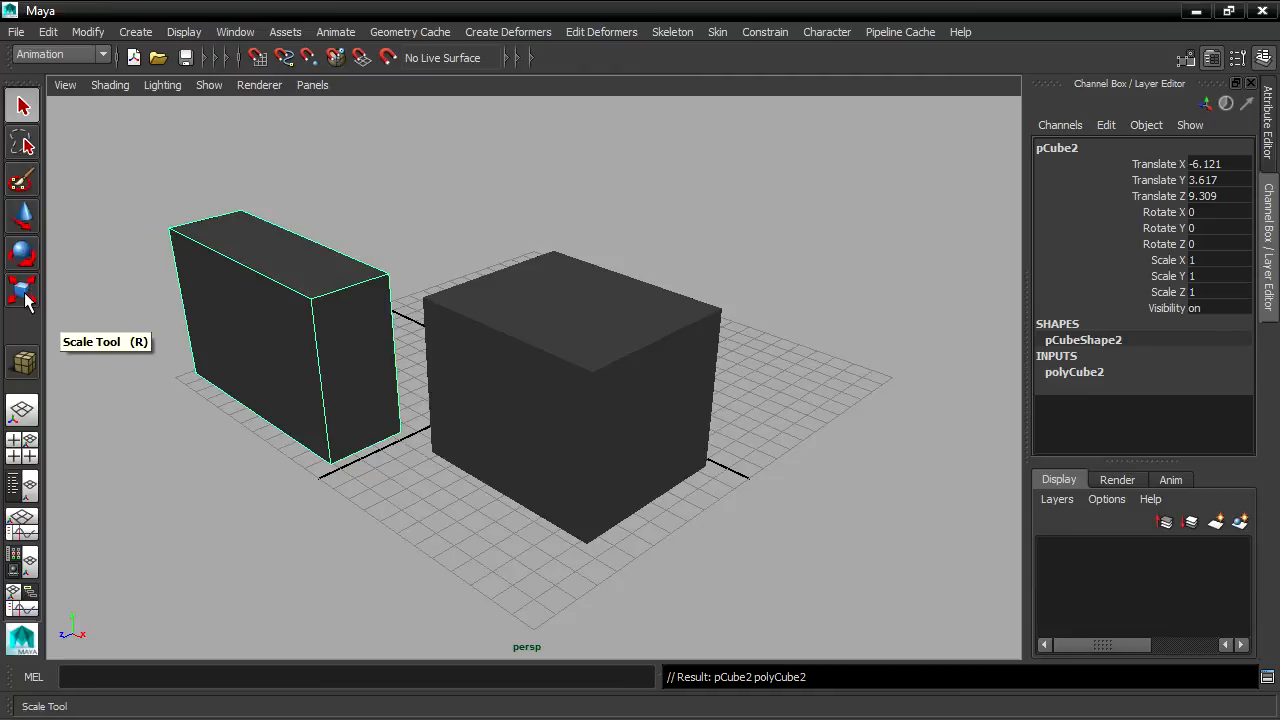
# Move the first, wider cube along its axes to about X 9.6, Y 4.6, Z 4.
pyautogui.click(27, 222)
pyautogui.click(526, 332)
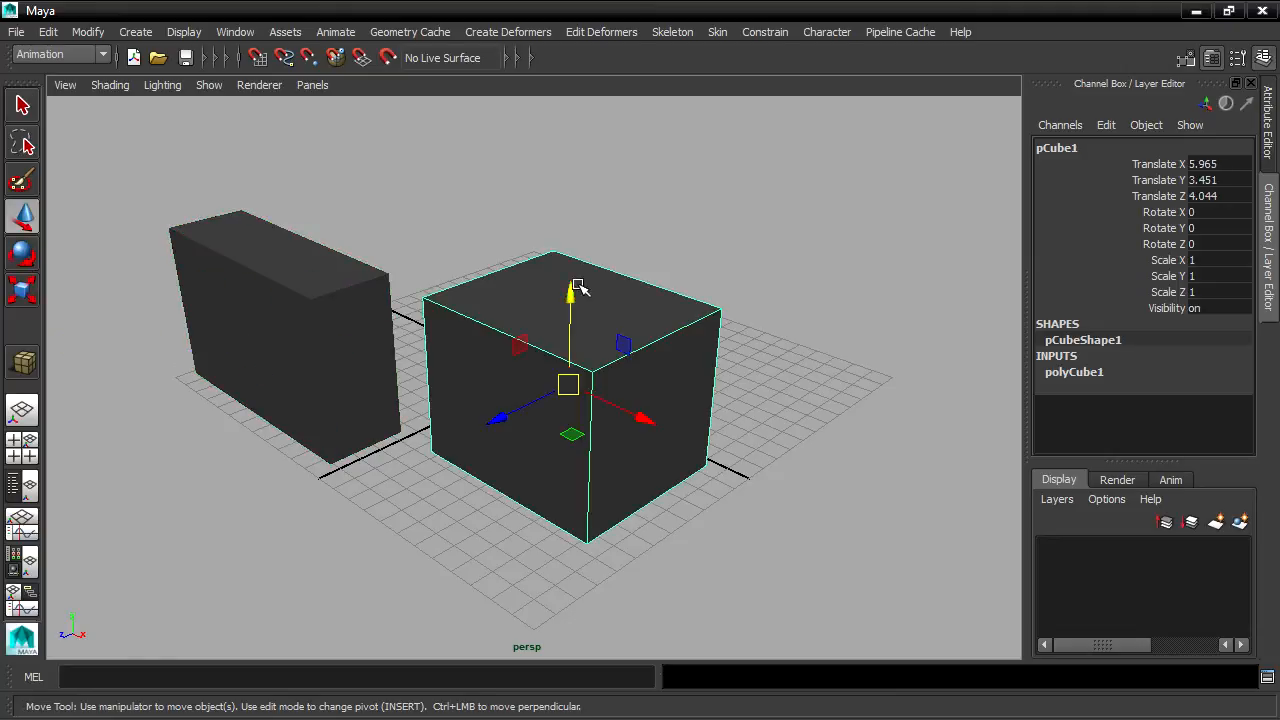
pyautogui.moveTo(512, 427); pyautogui.dragTo(549, 397)
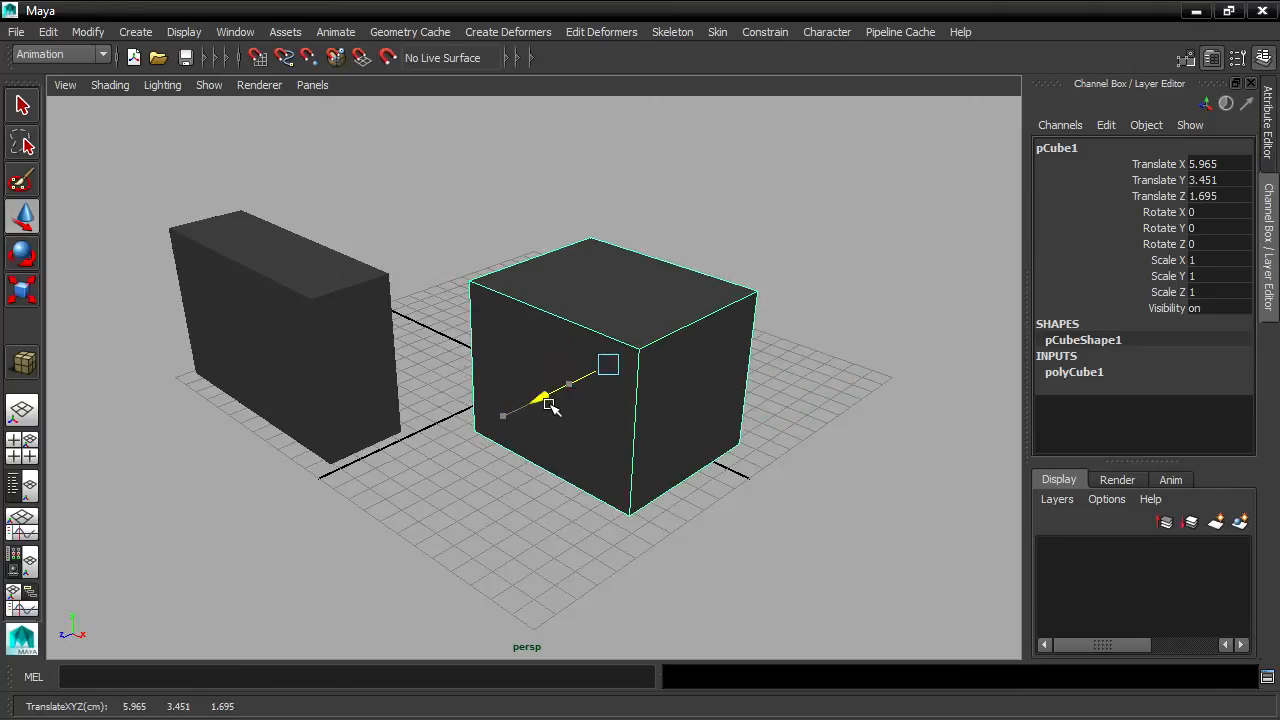
pyautogui.moveTo(663, 403); pyautogui.dragTo(778, 394)
pyautogui.moveTo(689, 300)
pyautogui.mouseDown()
pyautogui.moveTo(693, 257)
pyautogui.moveTo(689, 289)
pyautogui.mouseUp()
pyautogui.moveTo(623, 400); pyautogui.dragTo(584, 387)
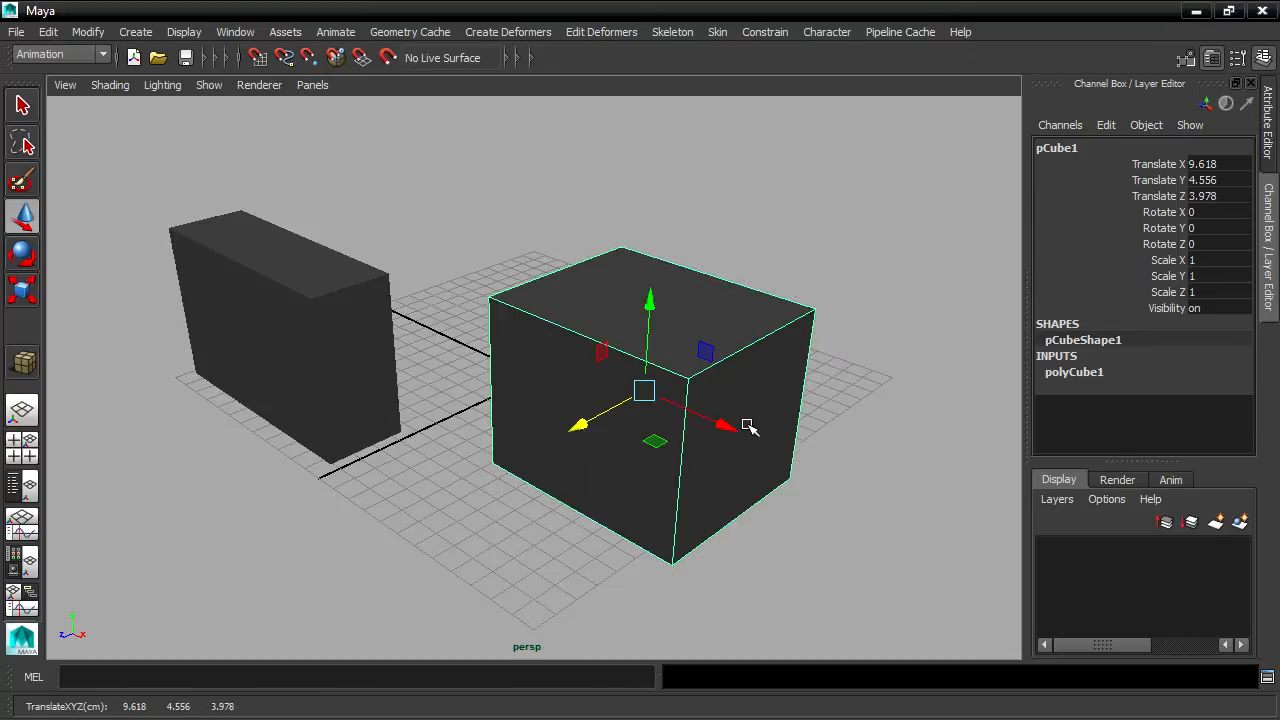
# Rotate the wider cube freely to about X 31.5, Y -13.7, Z 21.1 degrees and stretch its Y scale to about 2.78.
pyautogui.click(36, 252)
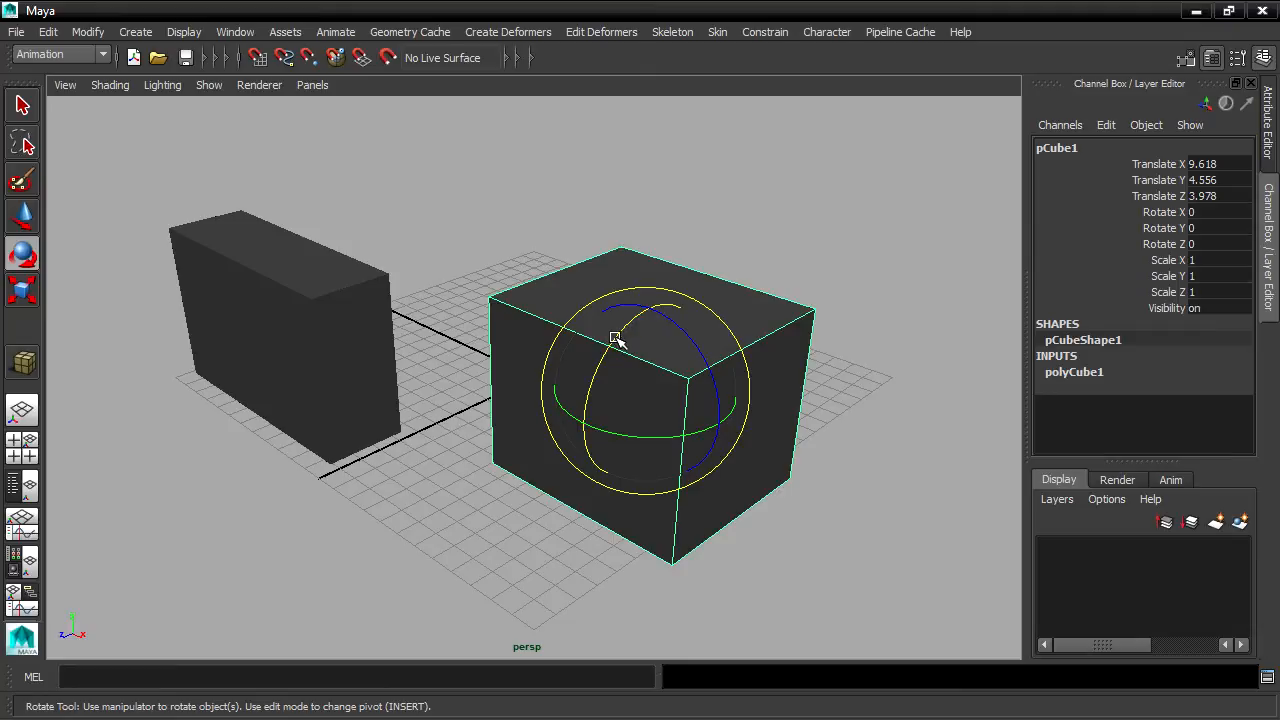
pyautogui.moveTo(615, 338); pyautogui.dragTo(651, 326)
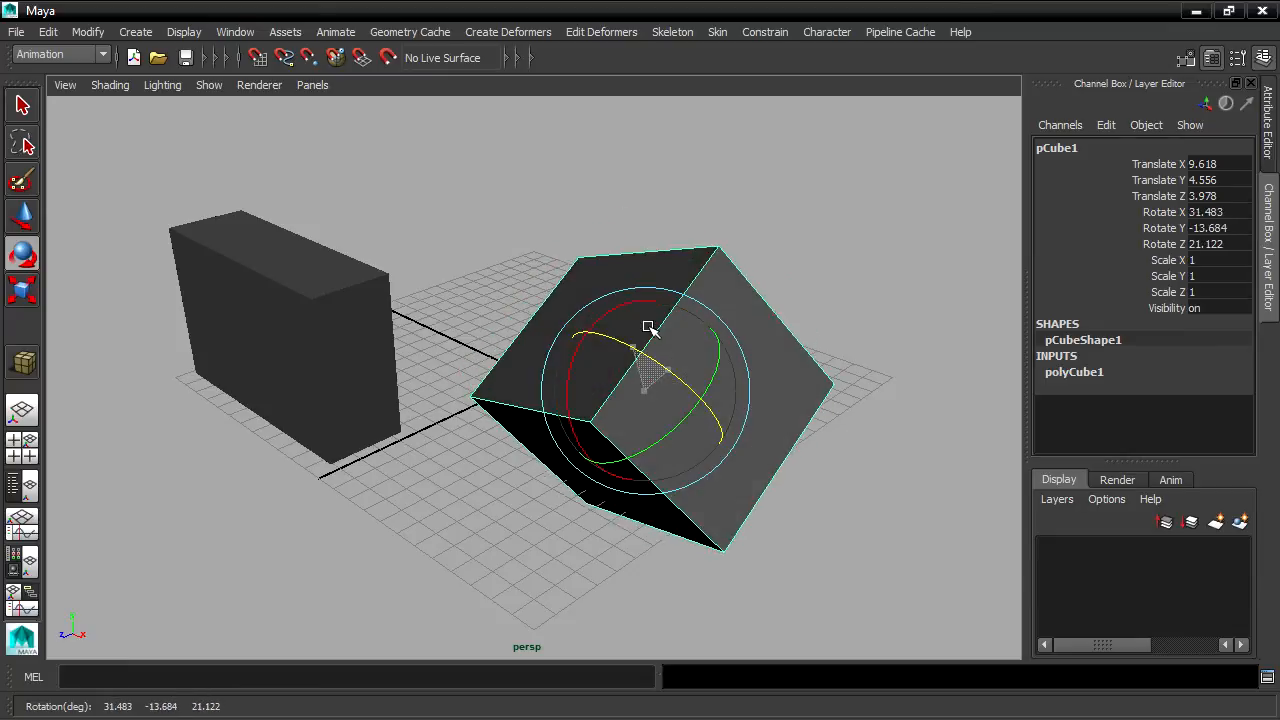
pyautogui.click(22, 290)
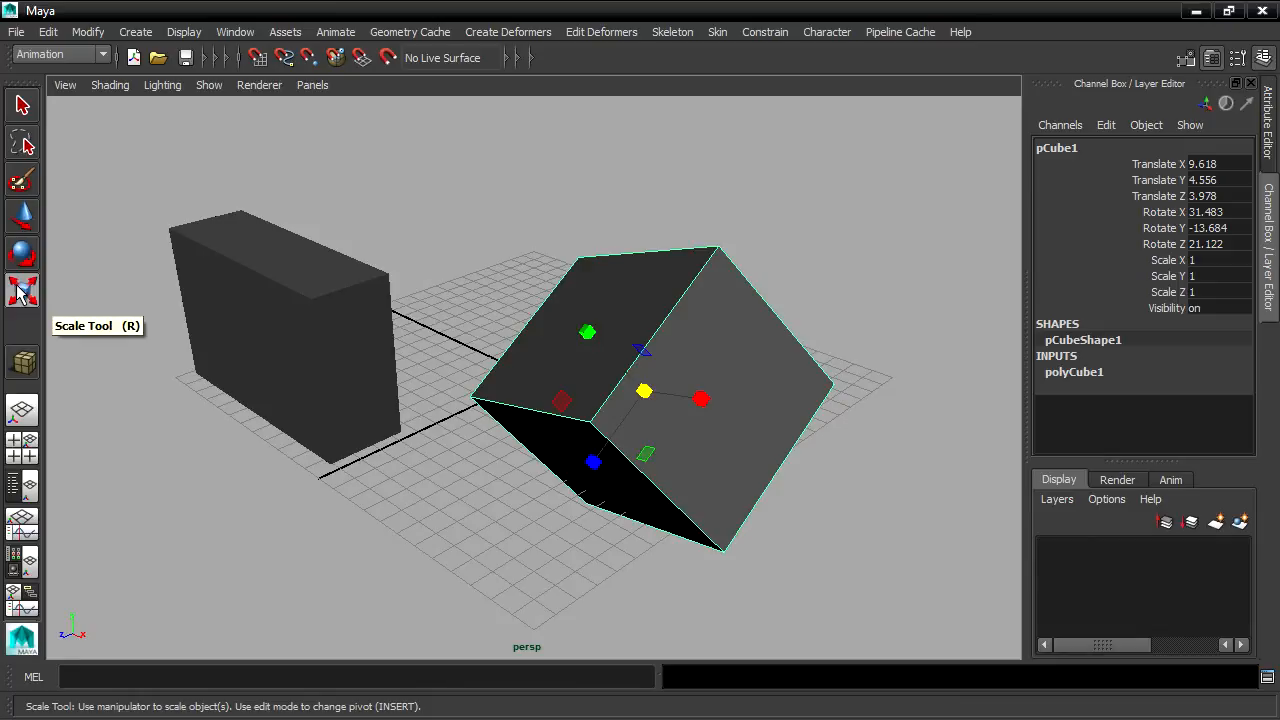
pyautogui.moveTo(587, 331); pyautogui.dragTo(565, 140)
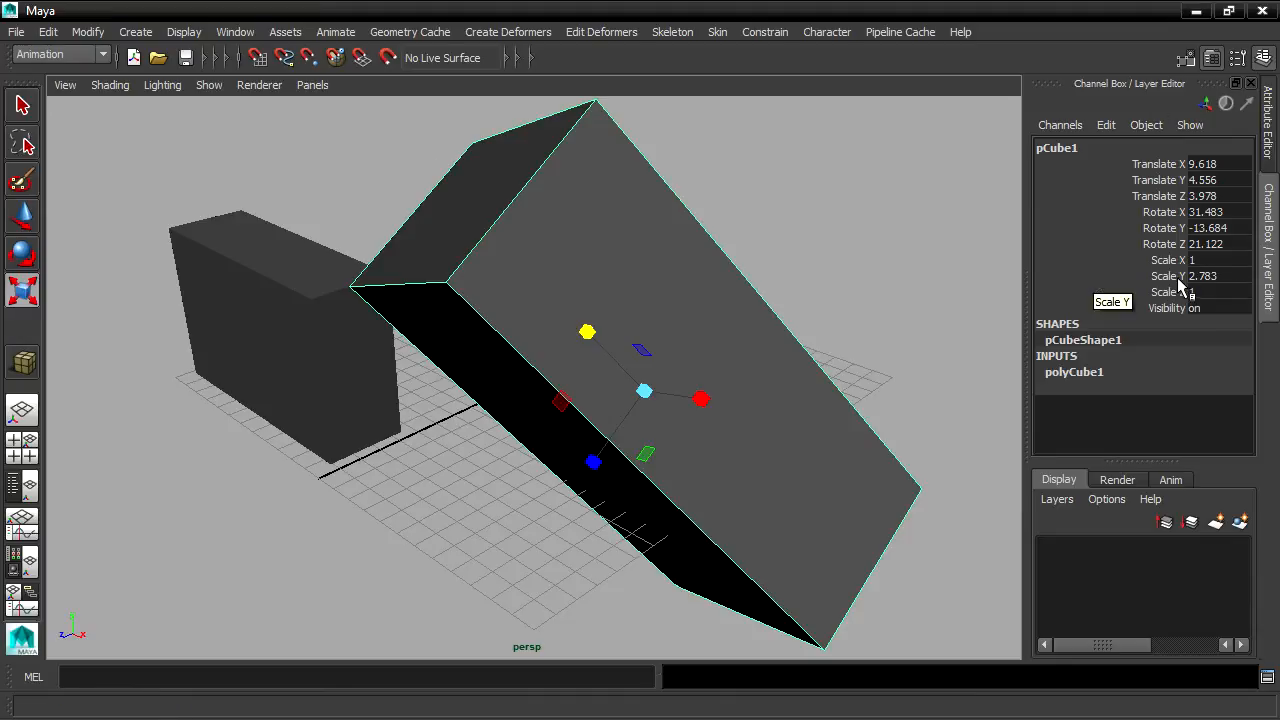
# Set the wider cube's Y scale to 1.
pyautogui.doubleClick(1232, 274)
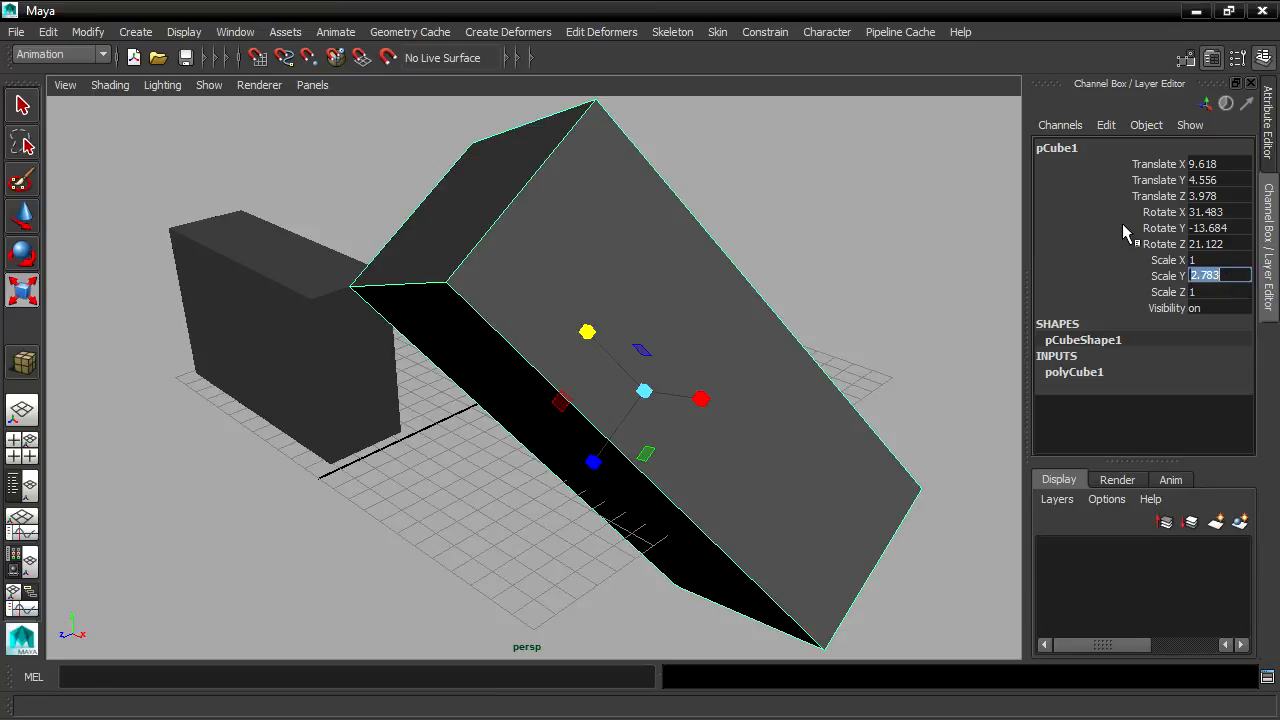
pyautogui.write('1')
pyautogui.press('Return')
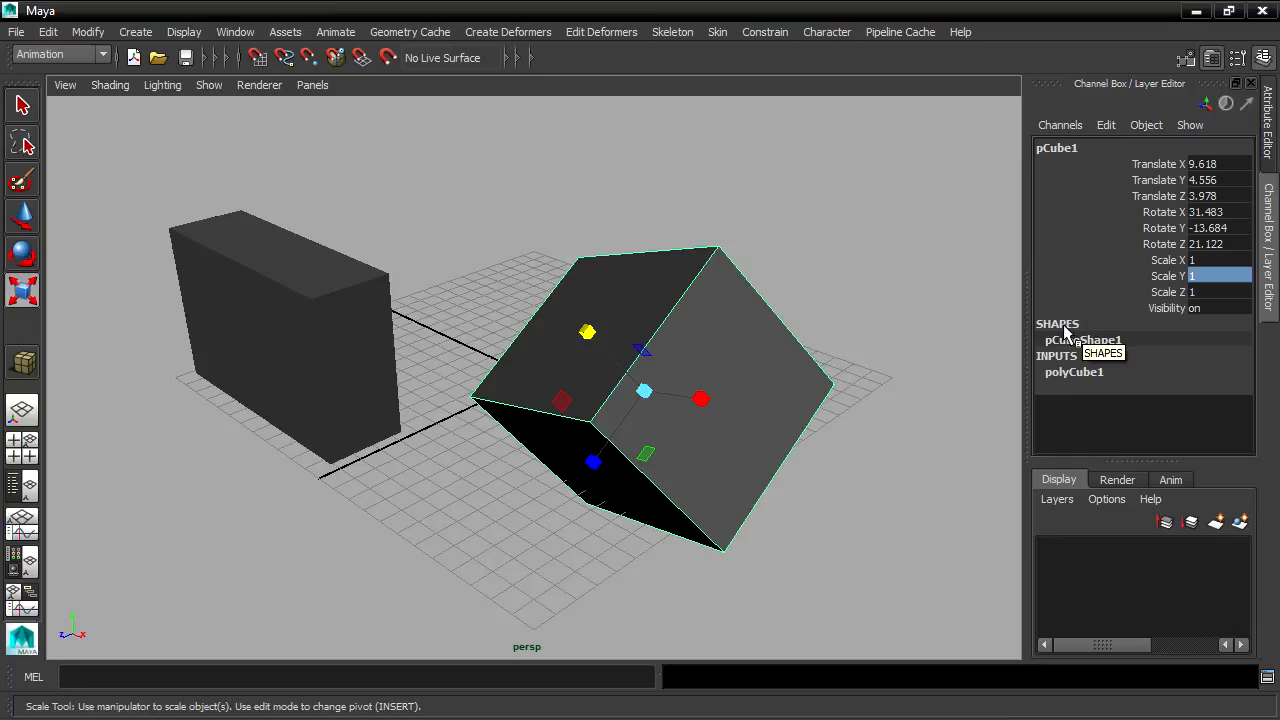
# Expand the wider cube's polyCube1 construction settings and set its height to 10.
pyautogui.click(1100, 374)
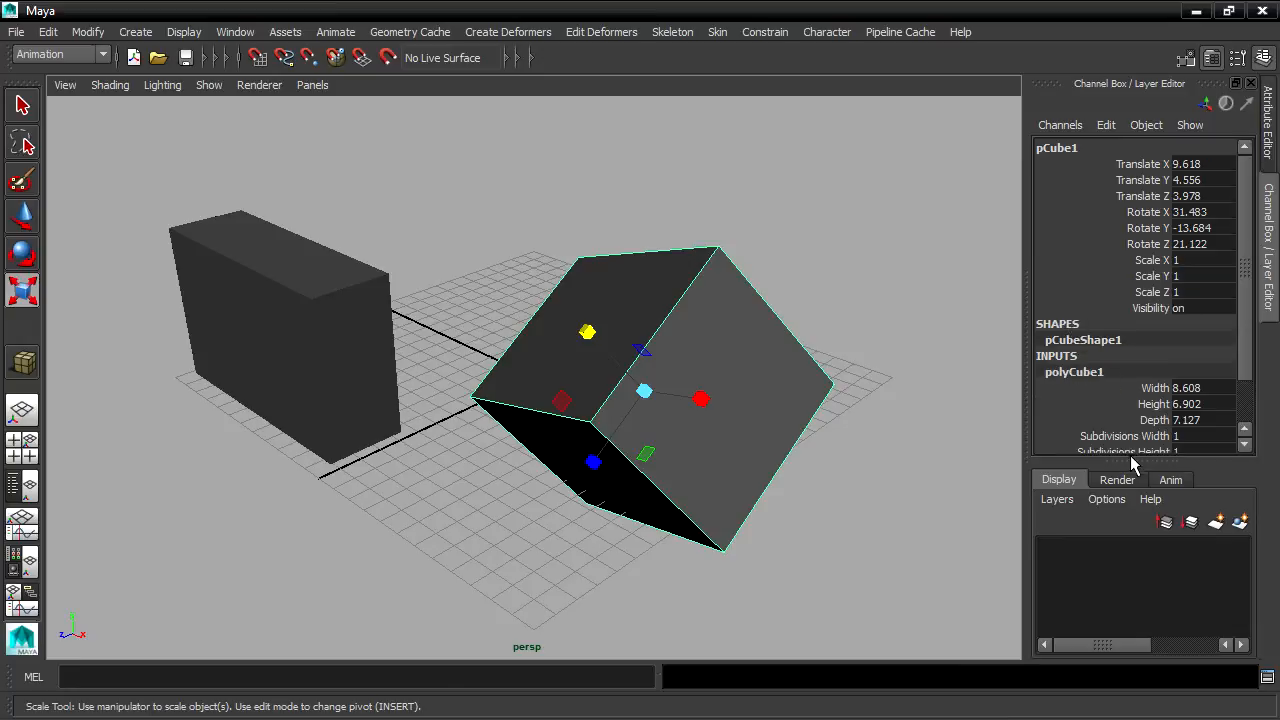
pyautogui.moveTo(1136, 461); pyautogui.dragTo(1135, 598)
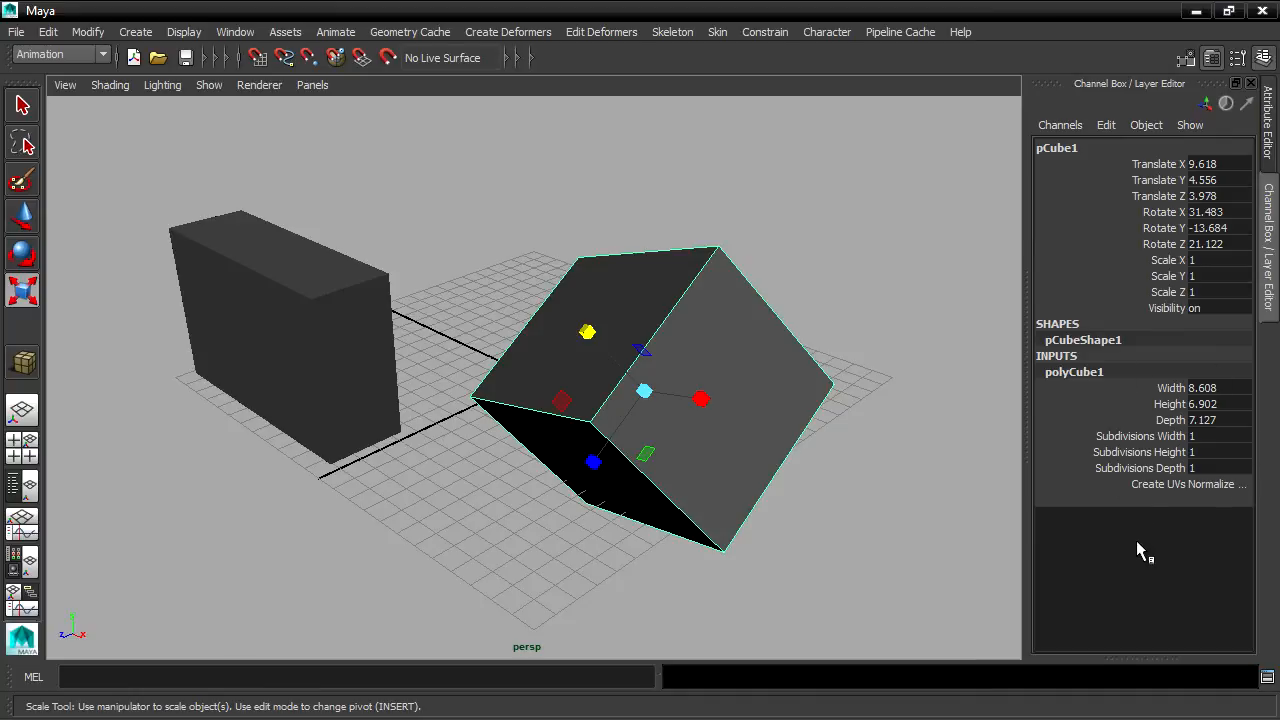
pyautogui.doubleClick(1232, 405)
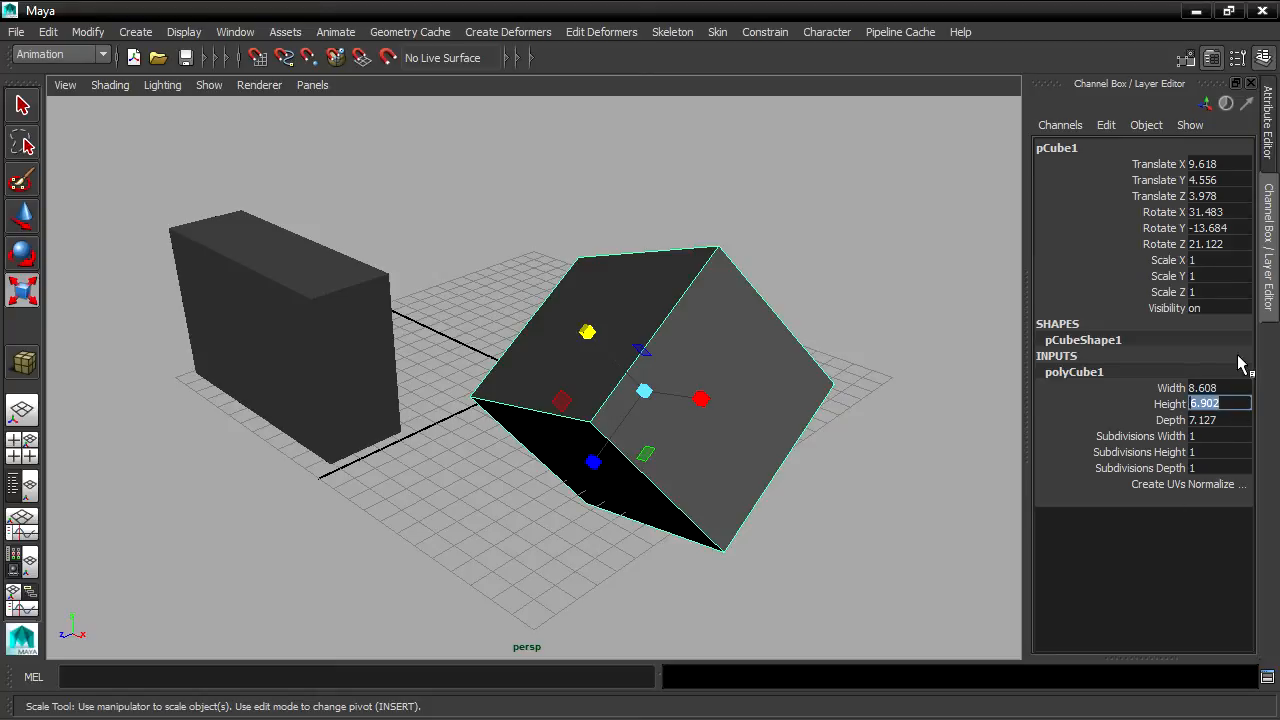
pyautogui.write('10')
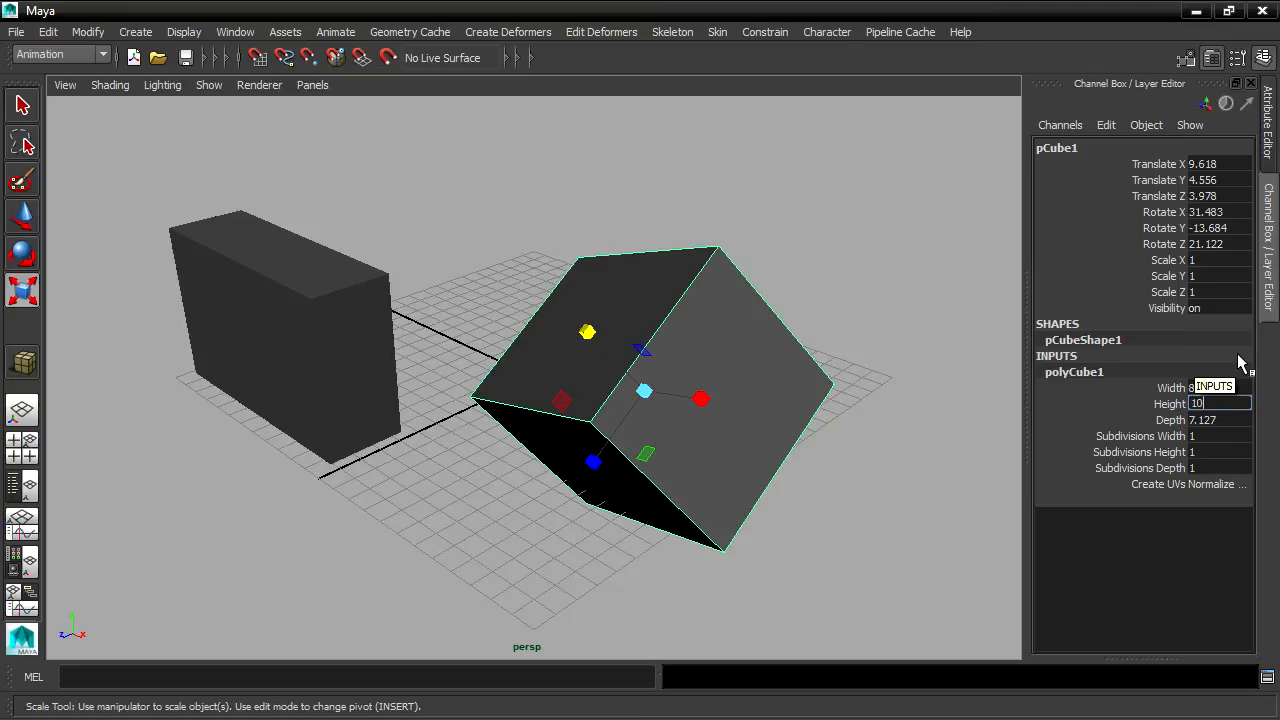
pyautogui.press('Return')
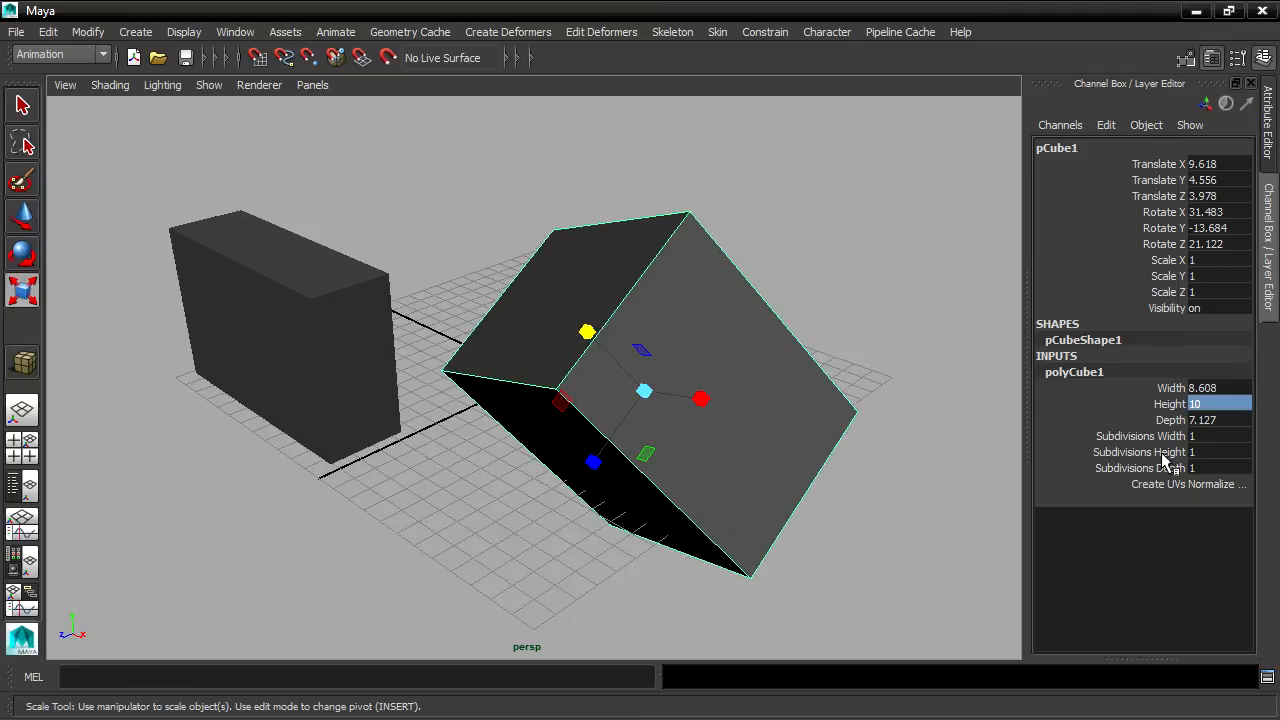
# Increase the wider cube's construction height to 15, leaving its scale values alone.
pyautogui.click(1218, 404)
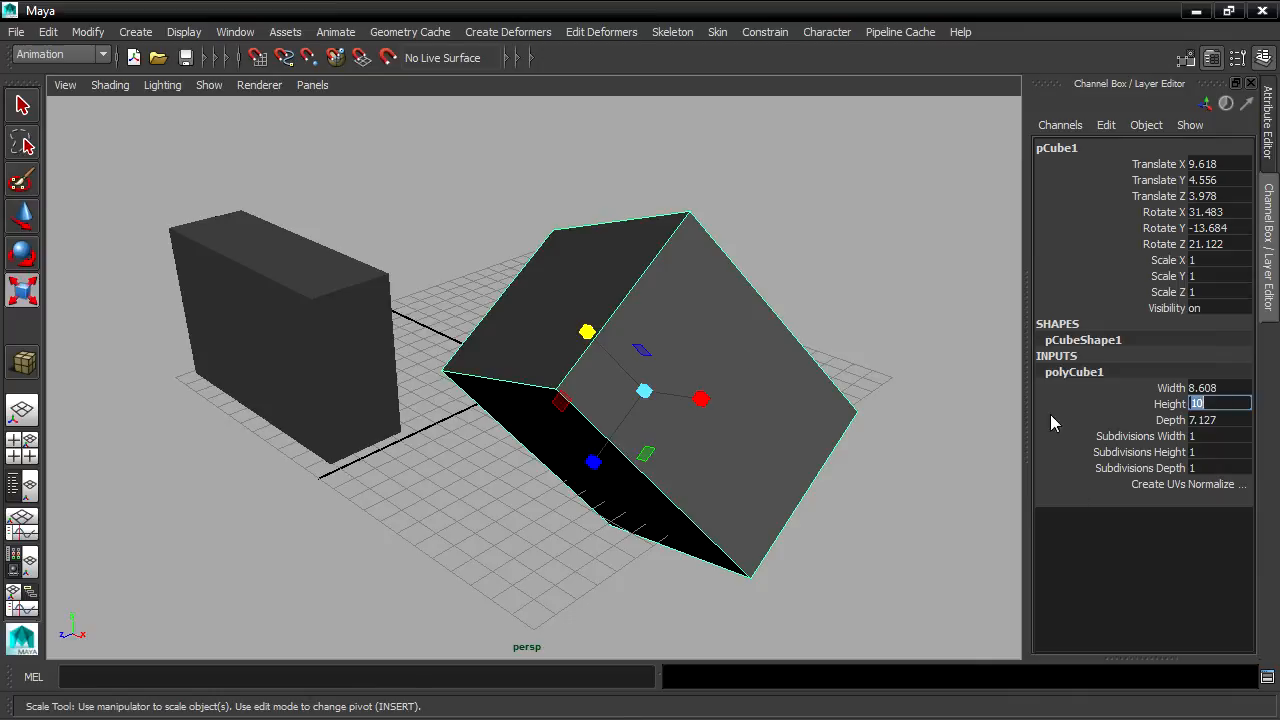
pyautogui.click(1208, 405)
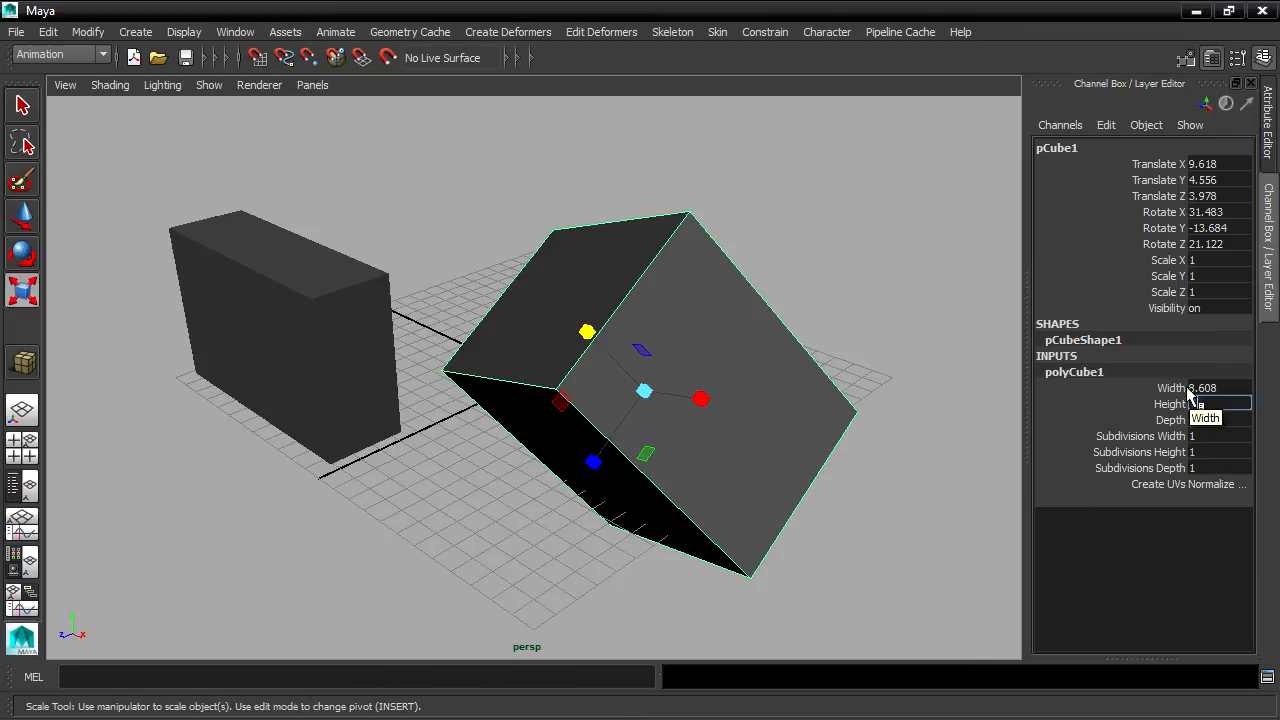
pyautogui.press('BackSpace')
pyautogui.write('5')
pyautogui.press('Return')
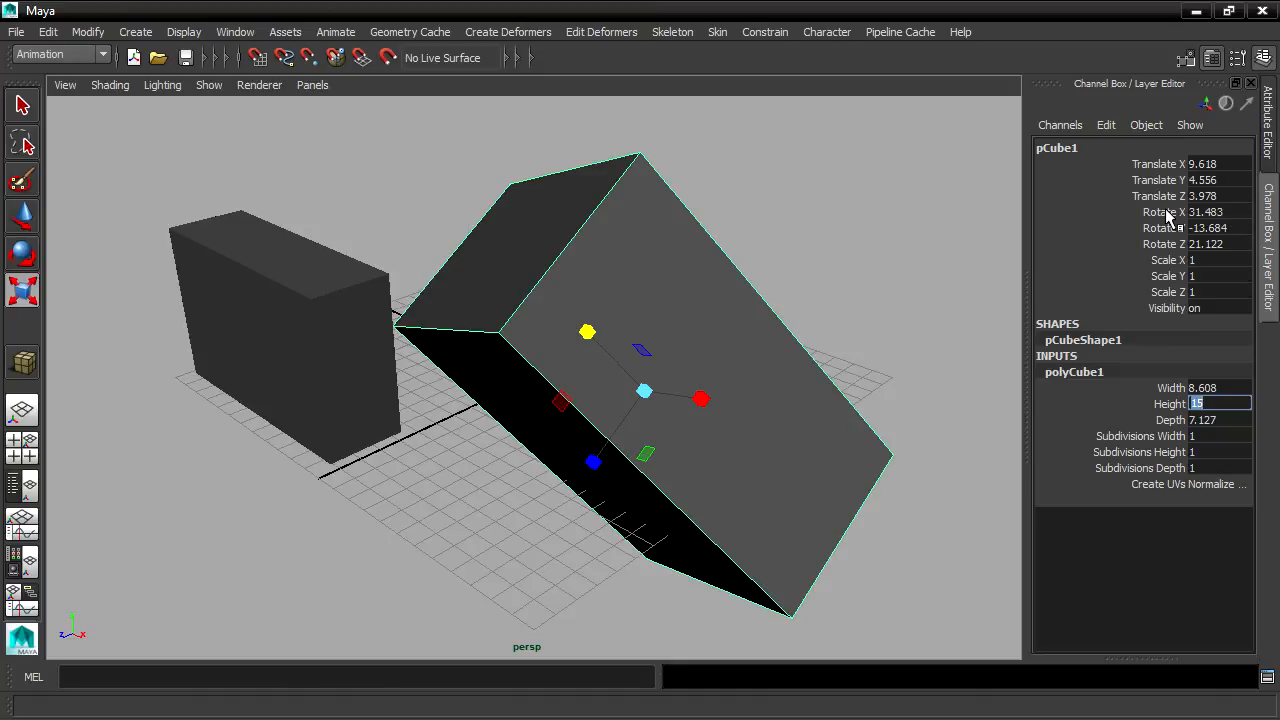
# Set the wider cube's X, Y and Z rotation to 0 all at once.
pyautogui.click(1236, 215)
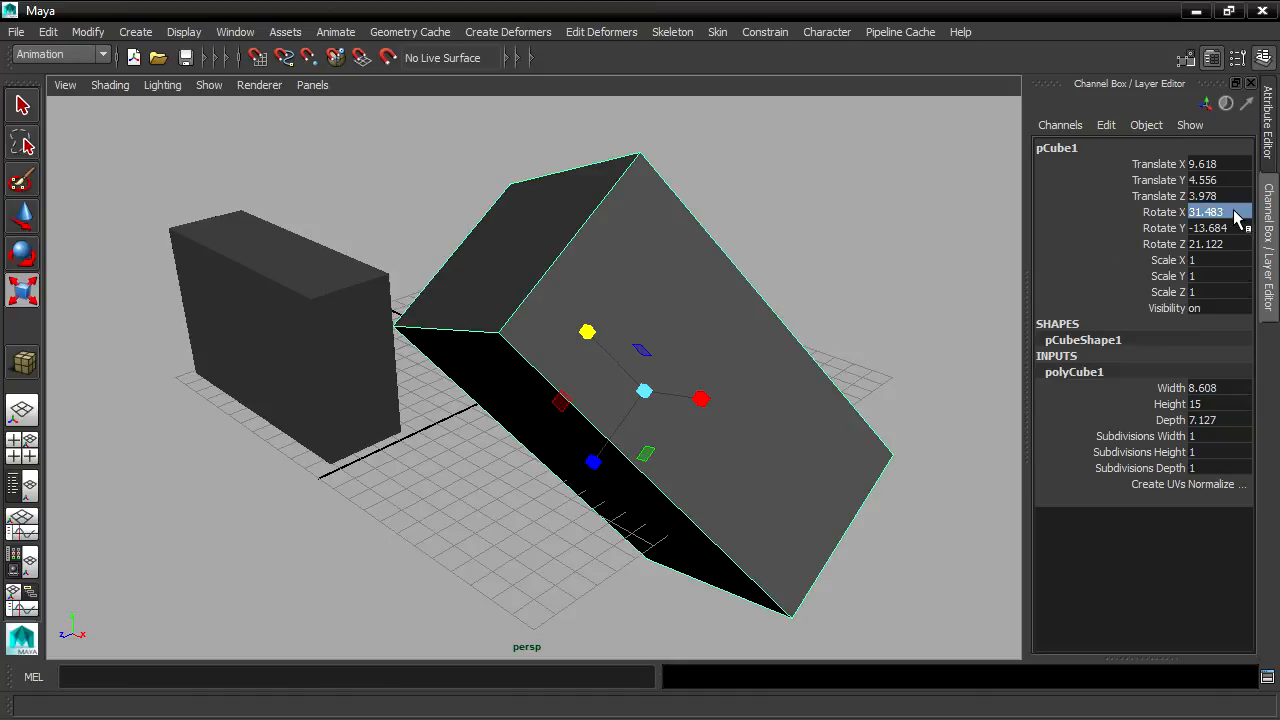
pyautogui.moveTo(1238, 218); pyautogui.dragTo(1240, 247)
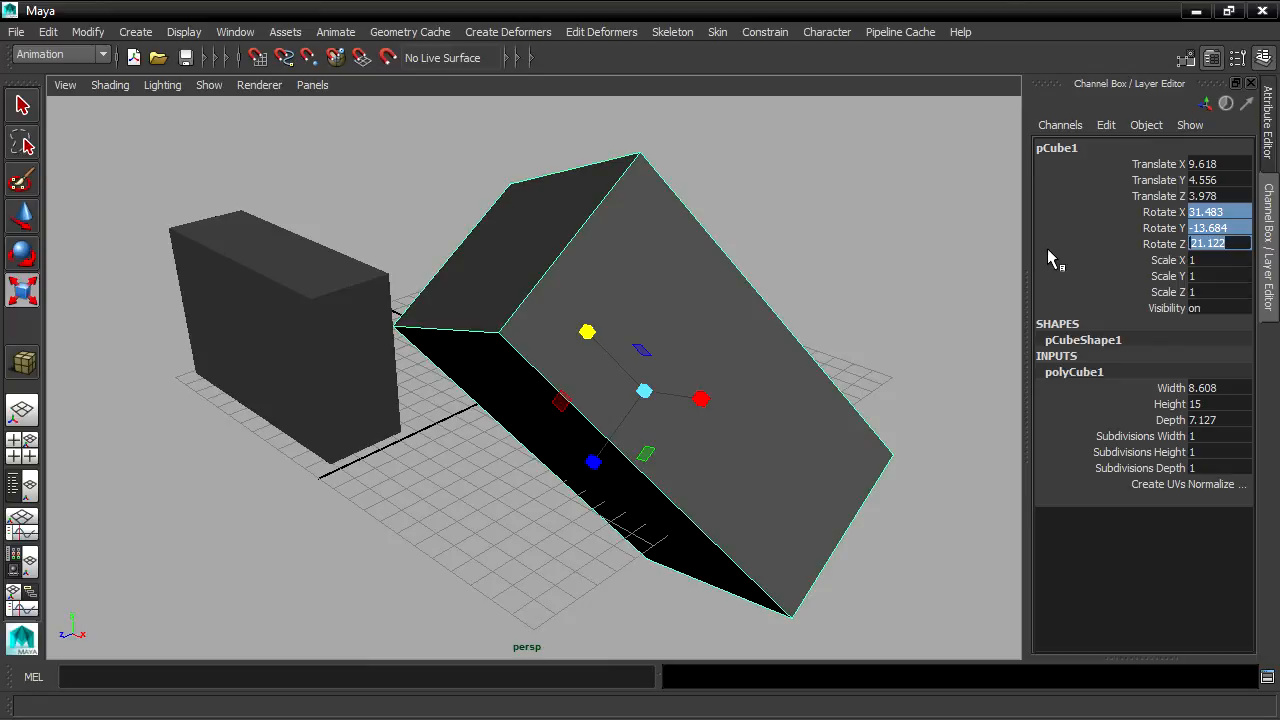
pyautogui.write('0')
pyautogui.press('Return')
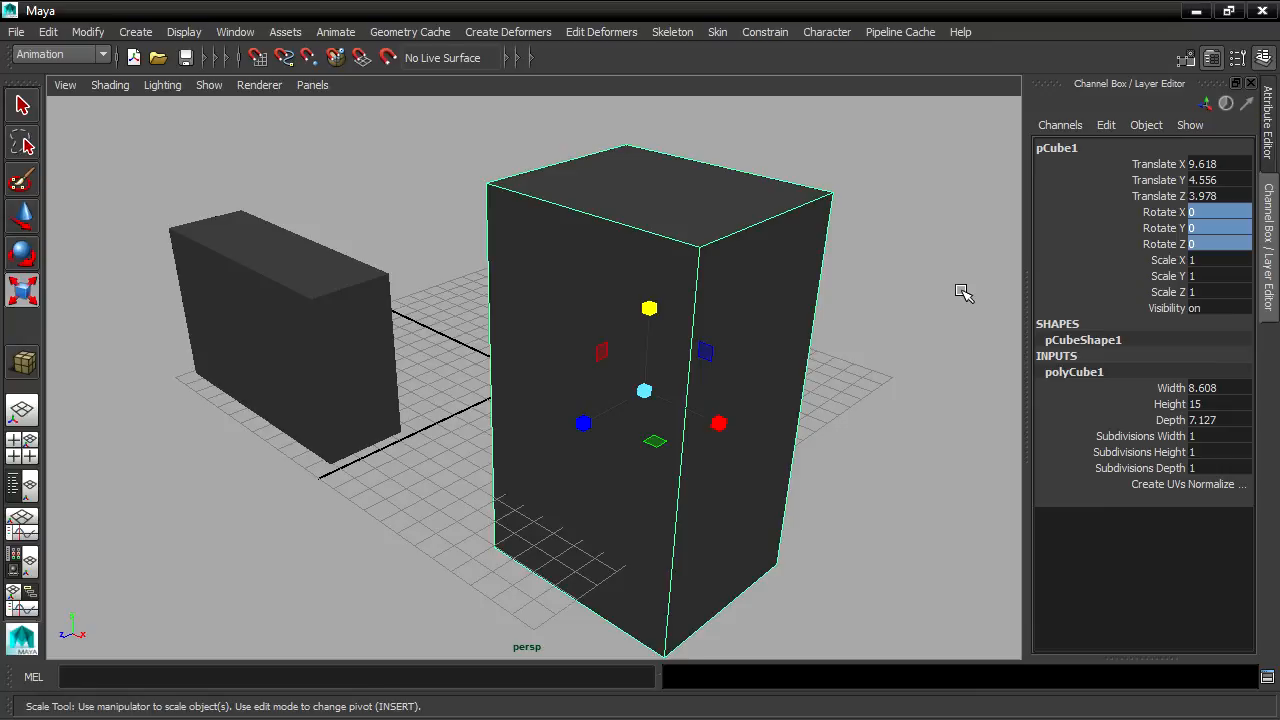
# Move the wider cube along the X axis to about X 8.2 with the Move tool.
pyautogui.press('w')
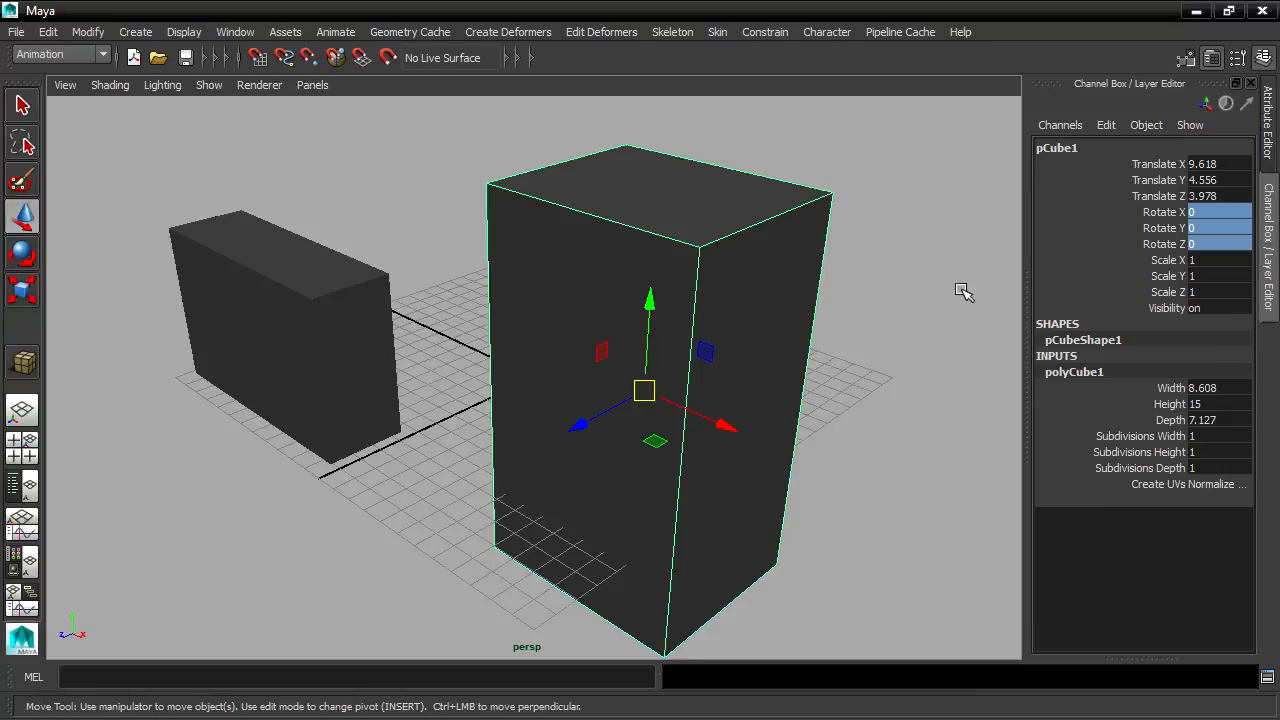
pyautogui.moveTo(729, 426); pyautogui.dragTo(711, 371)
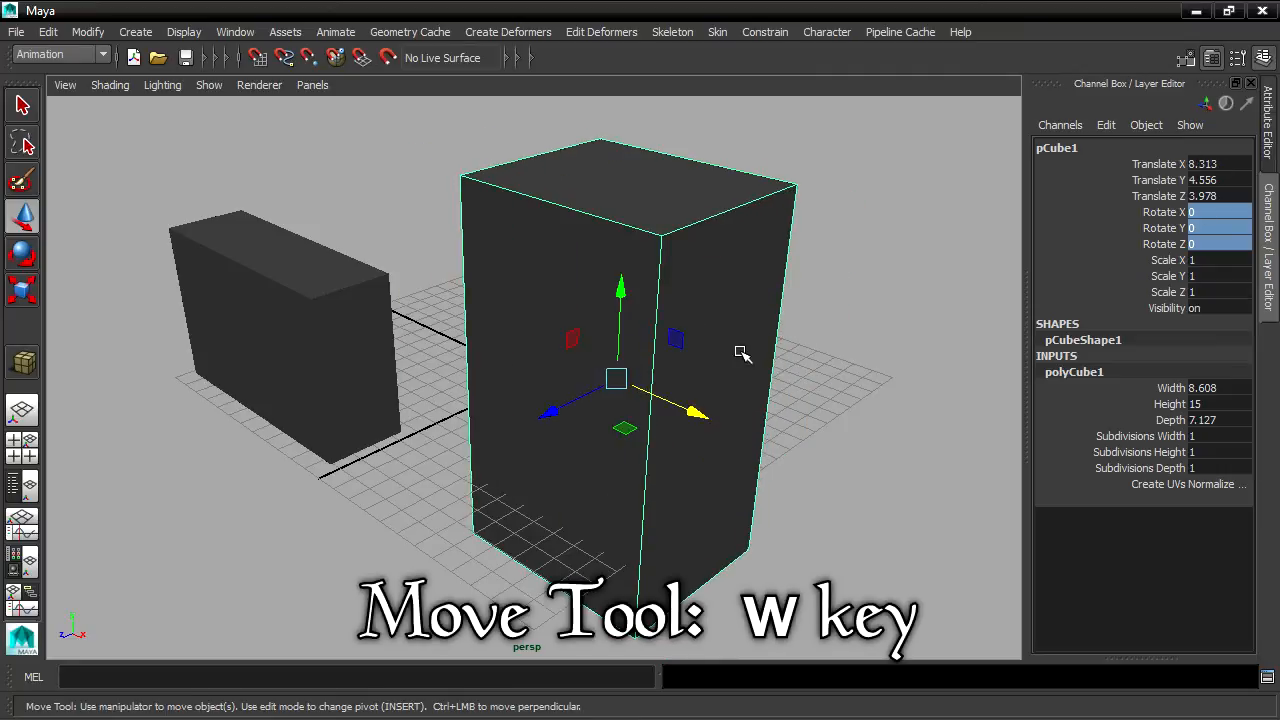
pyautogui.moveTo(697, 411); pyautogui.dragTo(712, 384)
# Rotate the wider cube about X to about 20.4 degrees, try flattening its Y scale to about 0.225, and undo the scaling.
pyautogui.press('e')
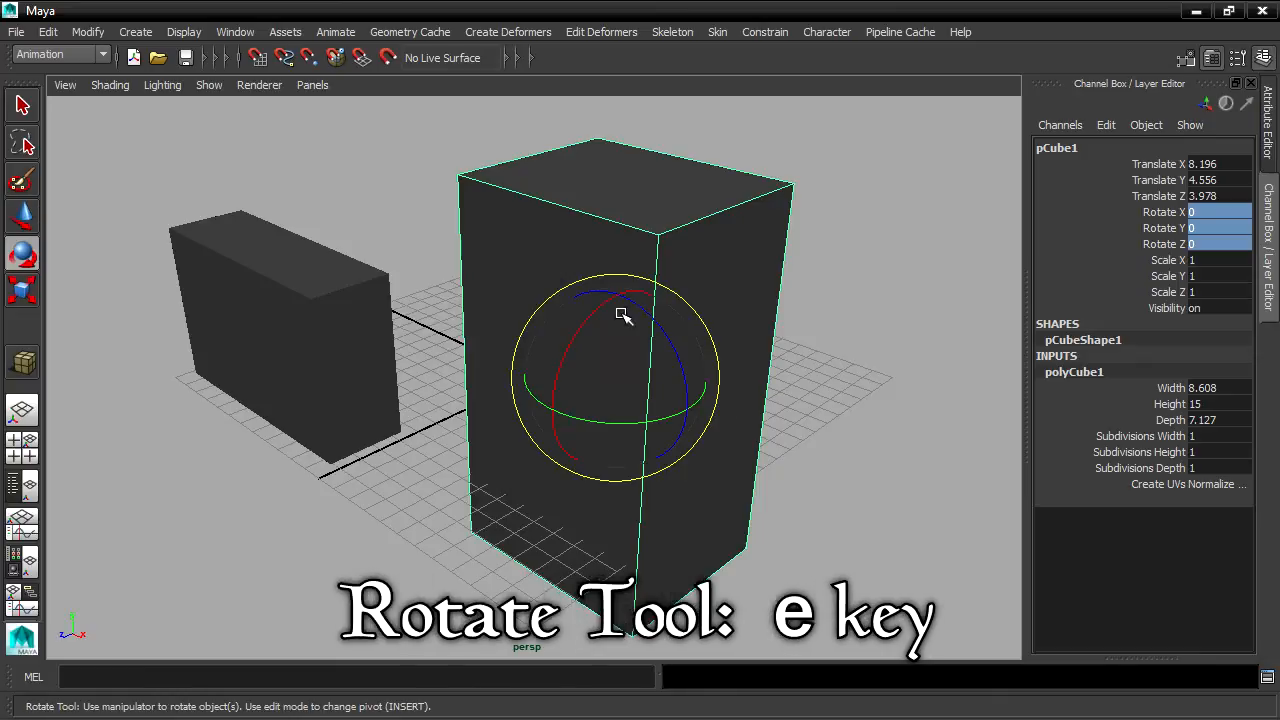
pyautogui.moveTo(584, 318); pyautogui.dragTo(611, 363)
pyautogui.press('r')
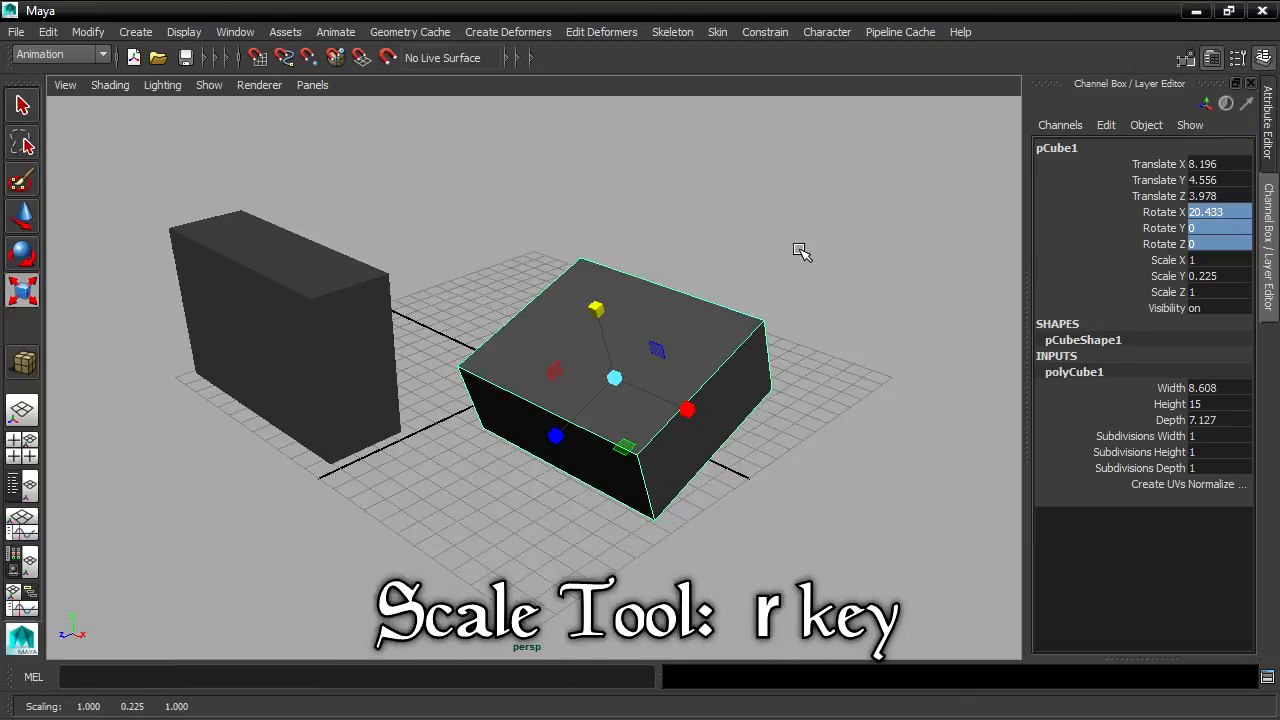
pyautogui.press('z')
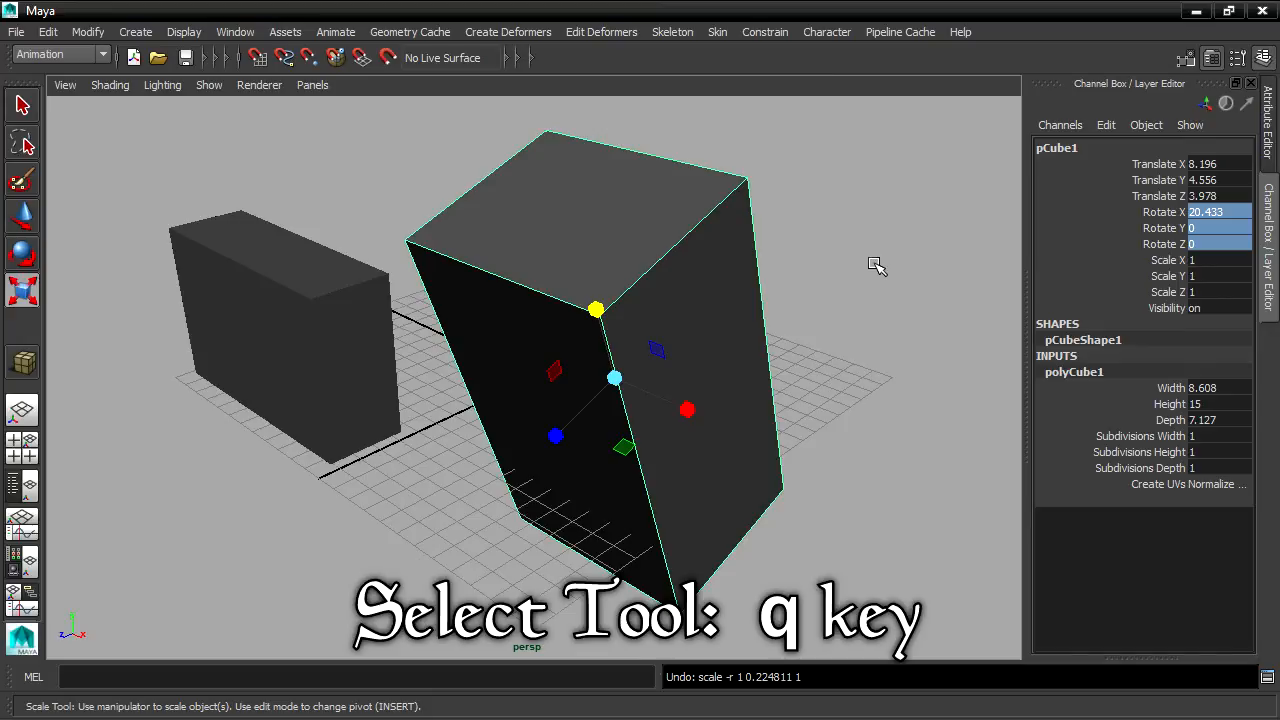
# Switch to the Select tool, pick the narrower cube and reselect the wider cube.
pyautogui.press('q')
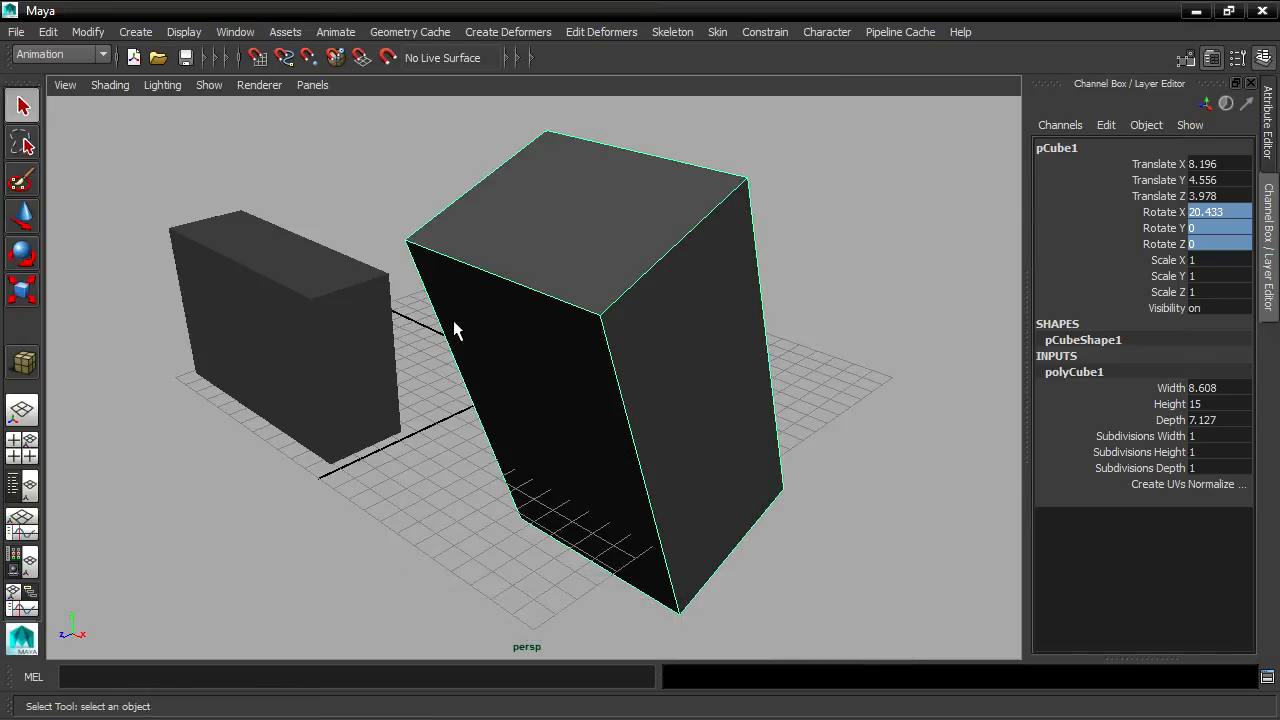
pyautogui.click(245, 300)
pyautogui.click(664, 305)
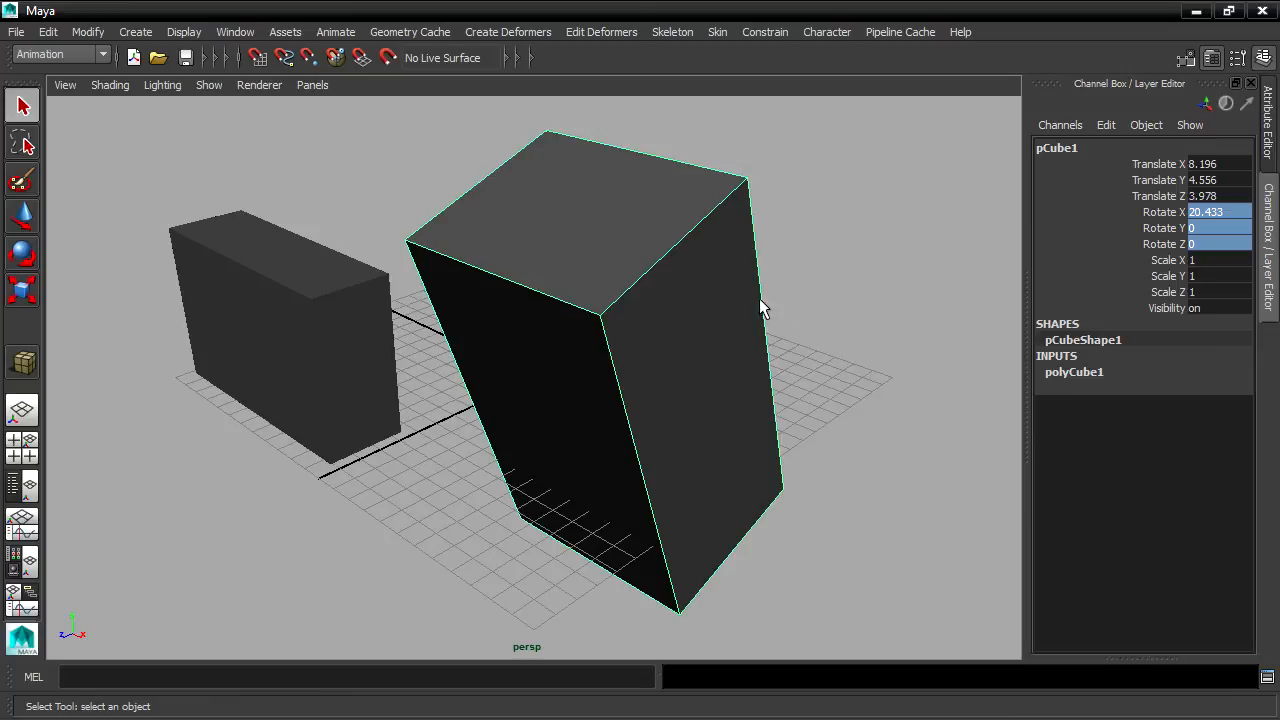
# Straighten the tilted wider cube by setting its X, Y and Z rotation to 0.
pyautogui.moveTo(597, 366)
pyautogui.keyDown('alt'); pyautogui.mouseDown(button='middle')
pyautogui.moveTo(706, 351)
pyautogui.moveTo(571, 374)
pyautogui.moveTo(611, 360)
pyautogui.moveTo(543, 363)
pyautogui.moveTo(640, 360)
pyautogui.moveTo(671, 380)
pyautogui.moveTo(286, 391)
pyautogui.moveTo(903, 374)
pyautogui.moveTo(539, 397)
pyautogui.moveTo(549, 337)
pyautogui.moveTo(811, 506)
pyautogui.moveTo(597, 309)
pyautogui.moveTo(592, 390)
pyautogui.mouseUp(button='middle'); pyautogui.keyUp('alt')
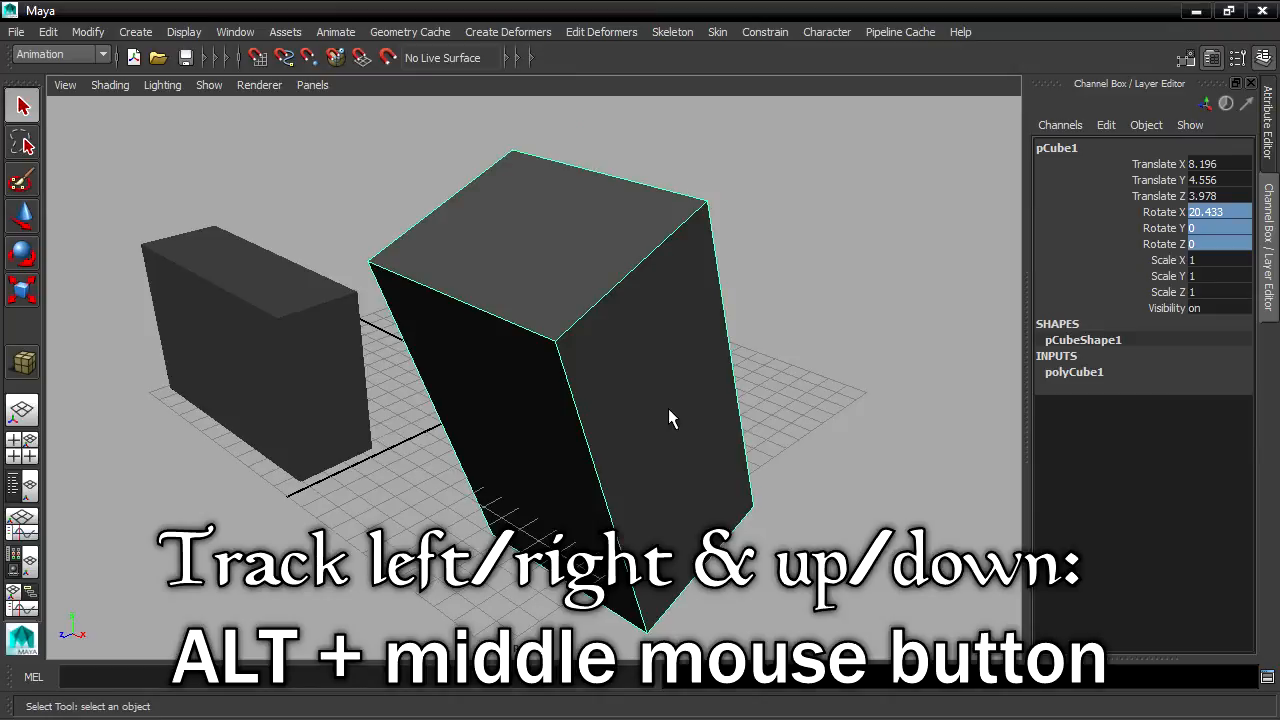
pyautogui.keyDown('alt'); pyautogui.moveTo(477, 371); pyautogui.dragTo(546, 417, button='middle'); pyautogui.keyUp('alt')
pyautogui.keyDown('alt'); pyautogui.moveTo(666, 423); pyautogui.dragTo(689, 391); pyautogui.keyUp('alt')
pyautogui.keyDown('alt'); pyautogui.moveTo(556, 415); pyautogui.dragTo(353, 417, button='right'); pyautogui.keyUp('alt')
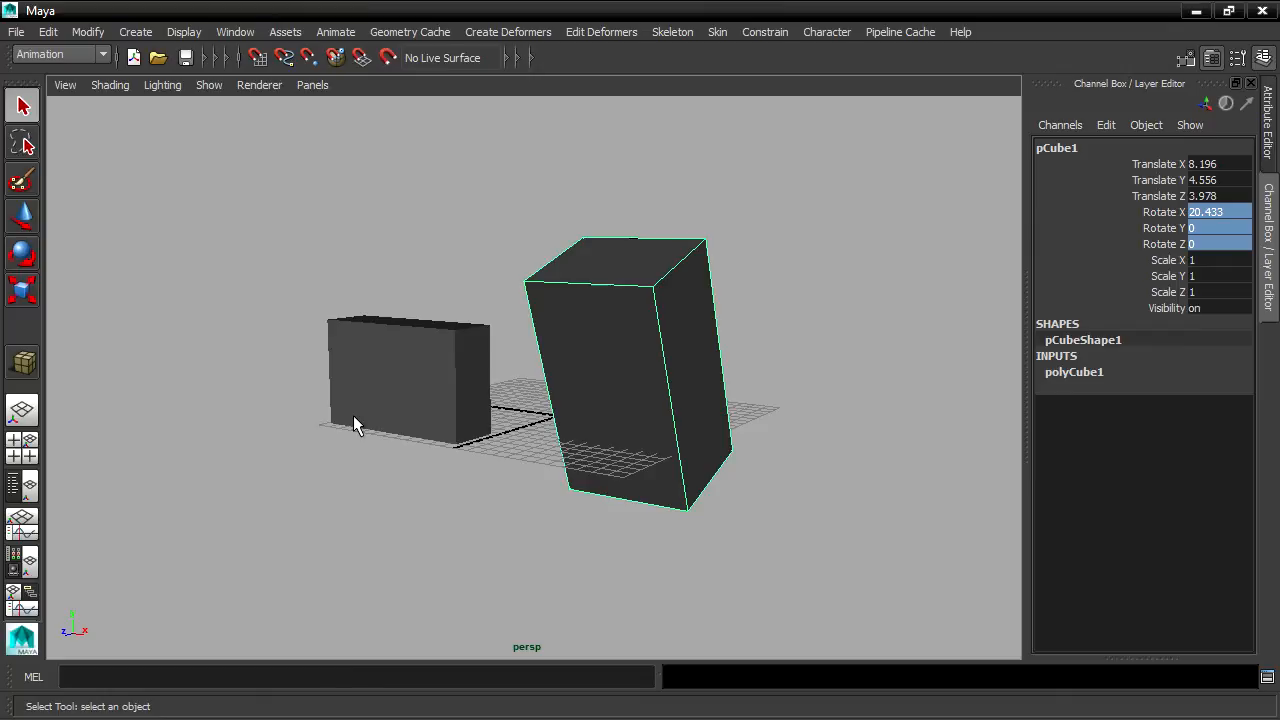
pyautogui.keyDown('alt'); pyautogui.moveTo(509, 320); pyautogui.dragTo(537, 324); pyautogui.keyUp('alt')
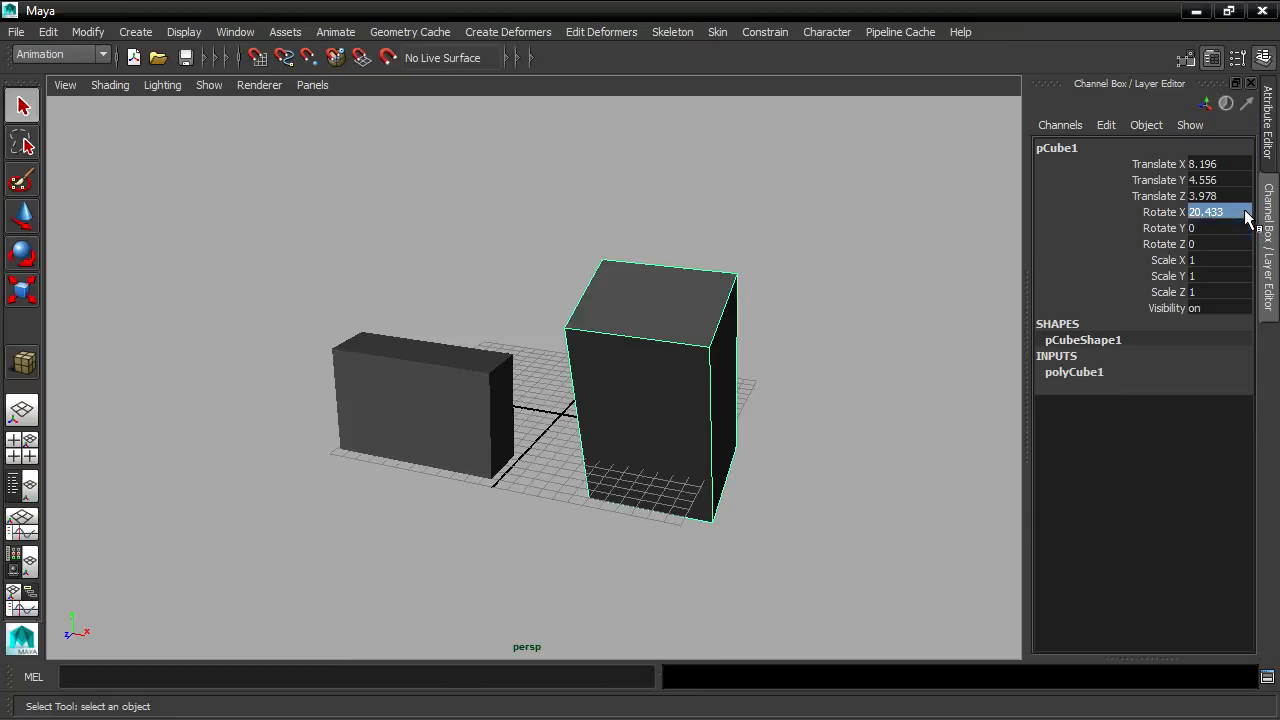
pyautogui.write('0')
pyautogui.press('Return')
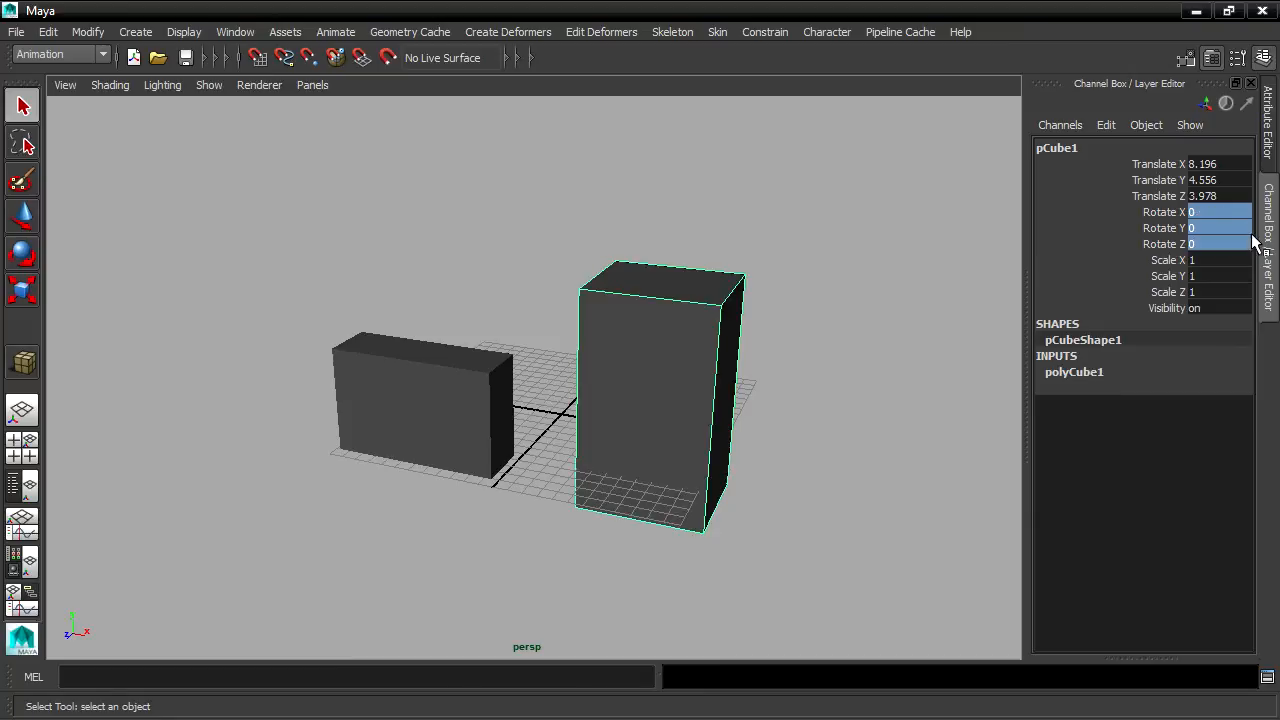
pyautogui.keyDown('alt'); pyautogui.moveTo(577, 634); pyautogui.dragTo(866, 450); pyautogui.keyUp('alt')
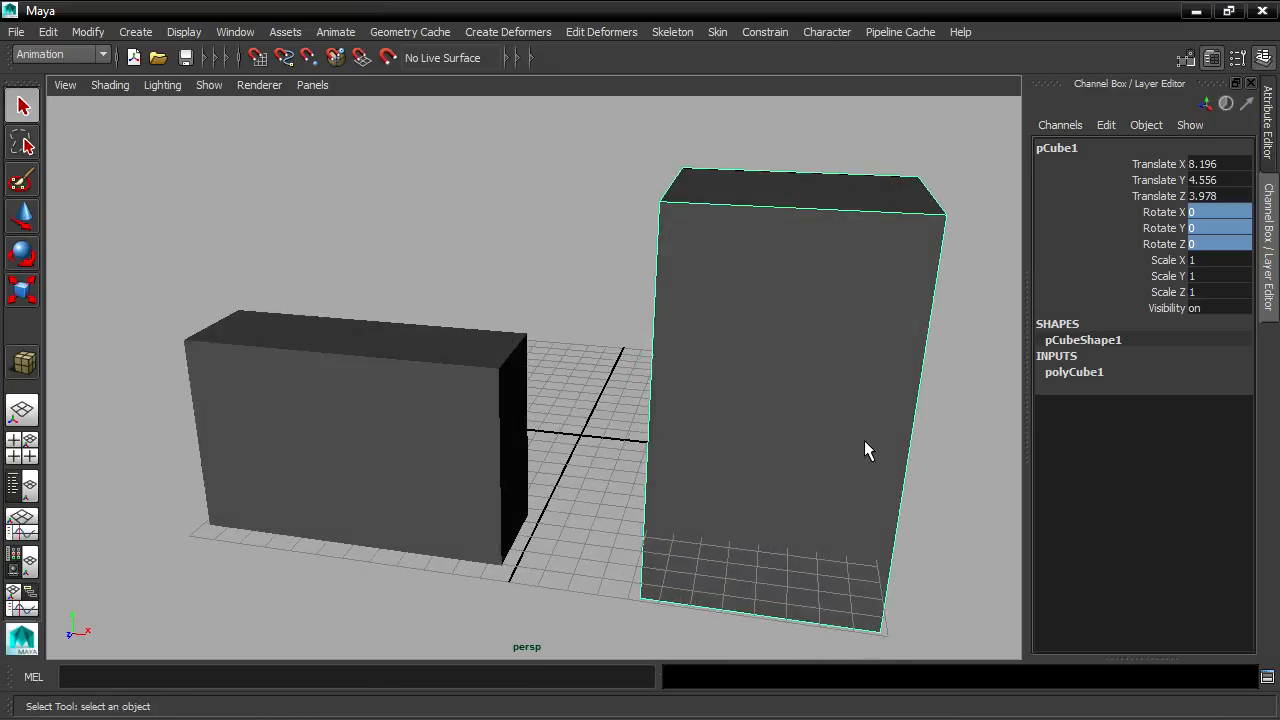